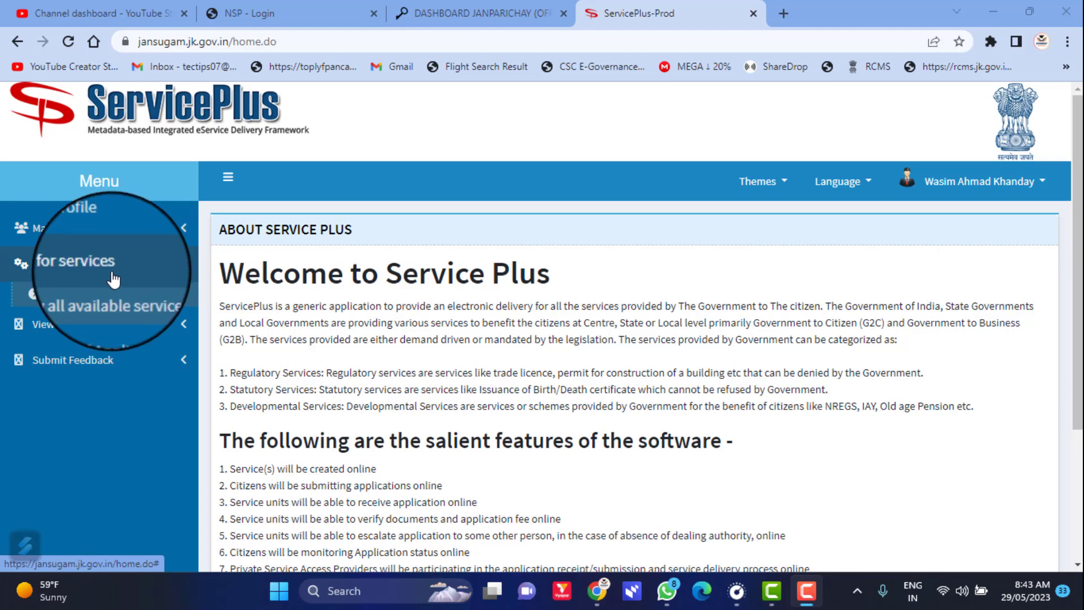
- Search all available services for 'incom' and open the Income Certificate by Tehsildar form
click(49, 270)
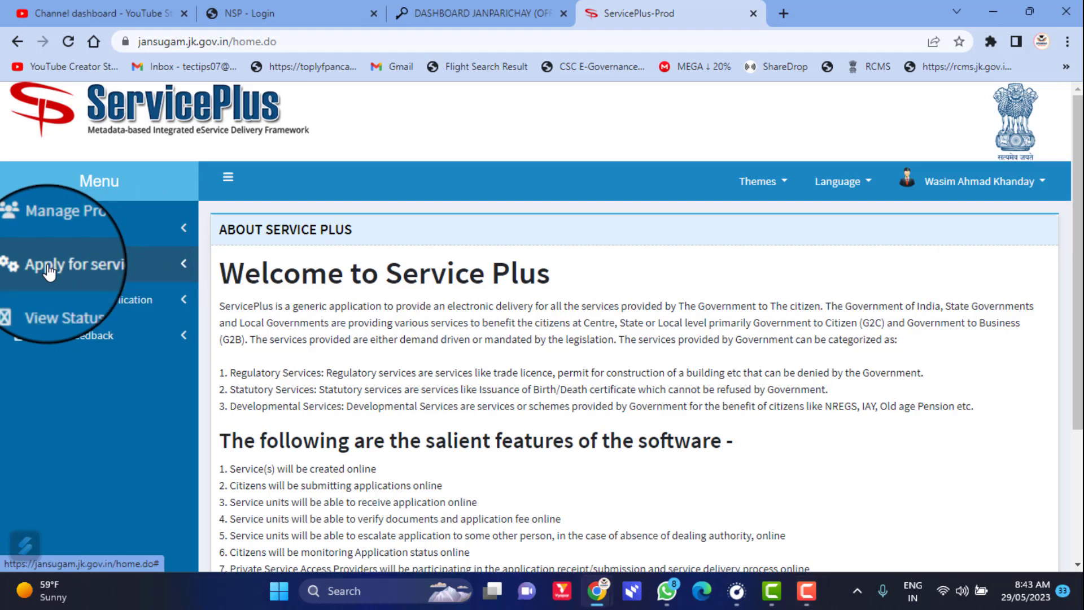
click(100, 273)
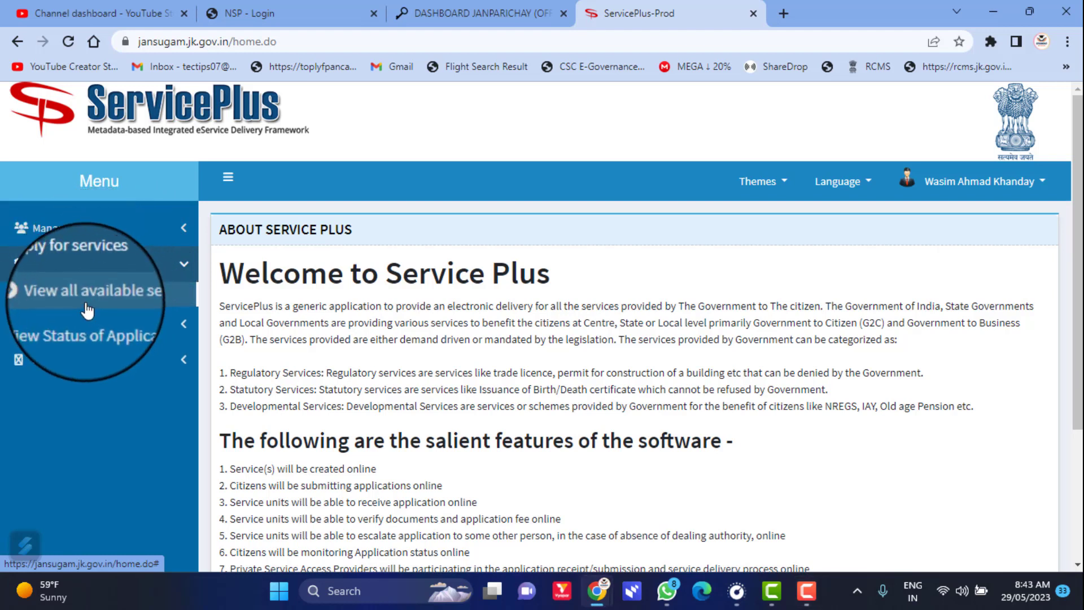
click(123, 302)
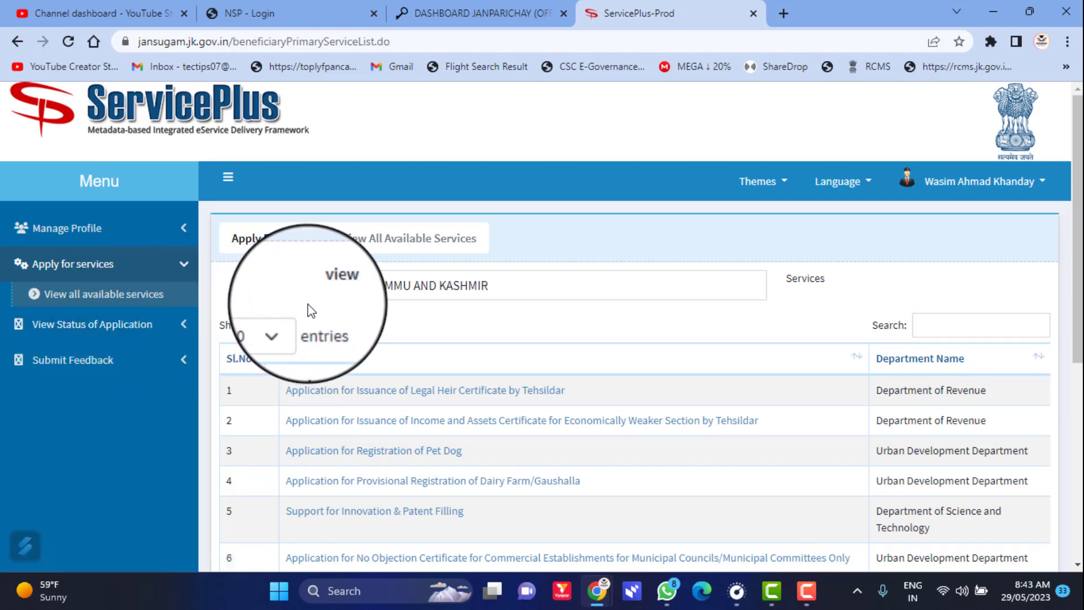
click(933, 327)
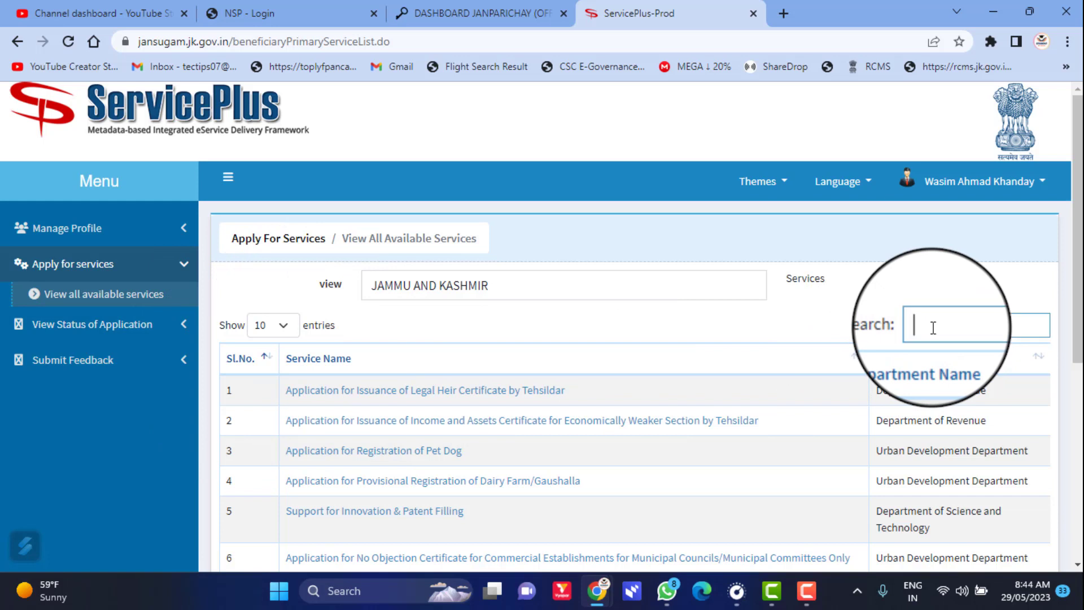
text(incom)
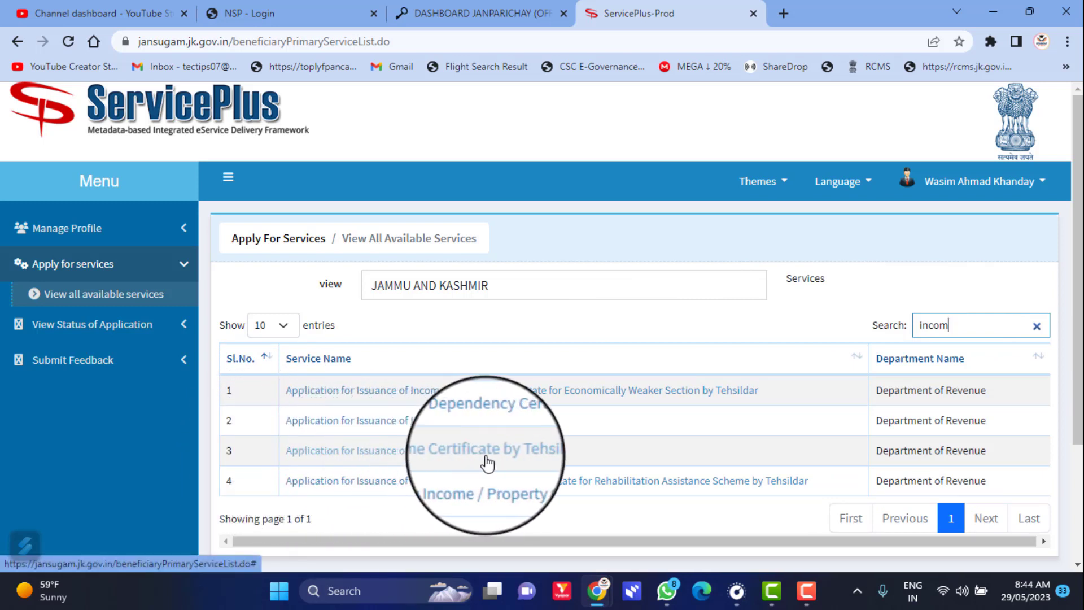
click(486, 462)
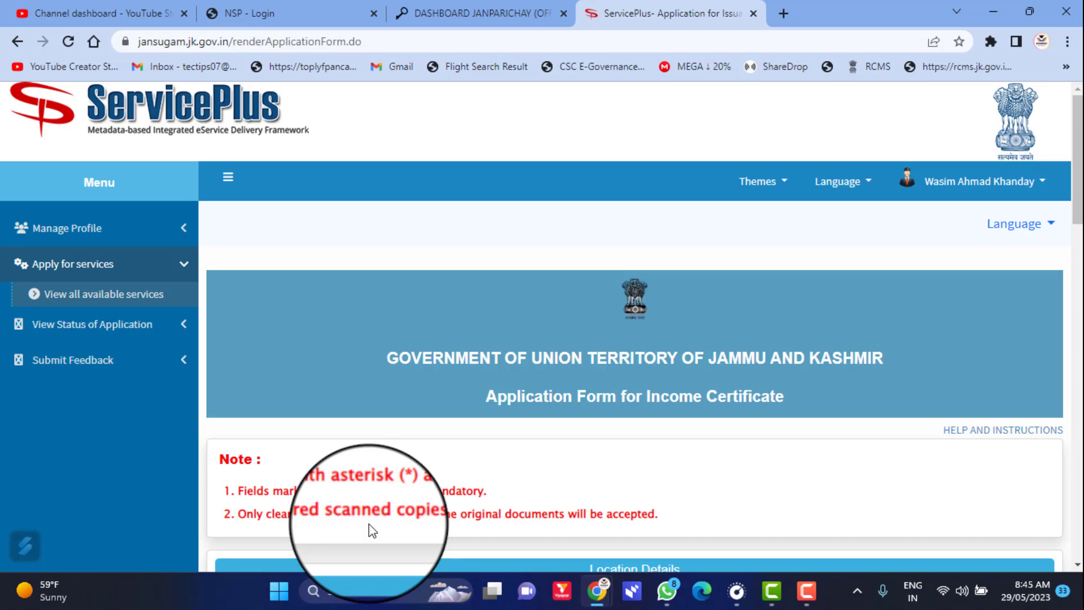
- Choose ANANTNAG as District and Anantnag as Tehsil in Location Details
scroll(606, 339, down, 4)
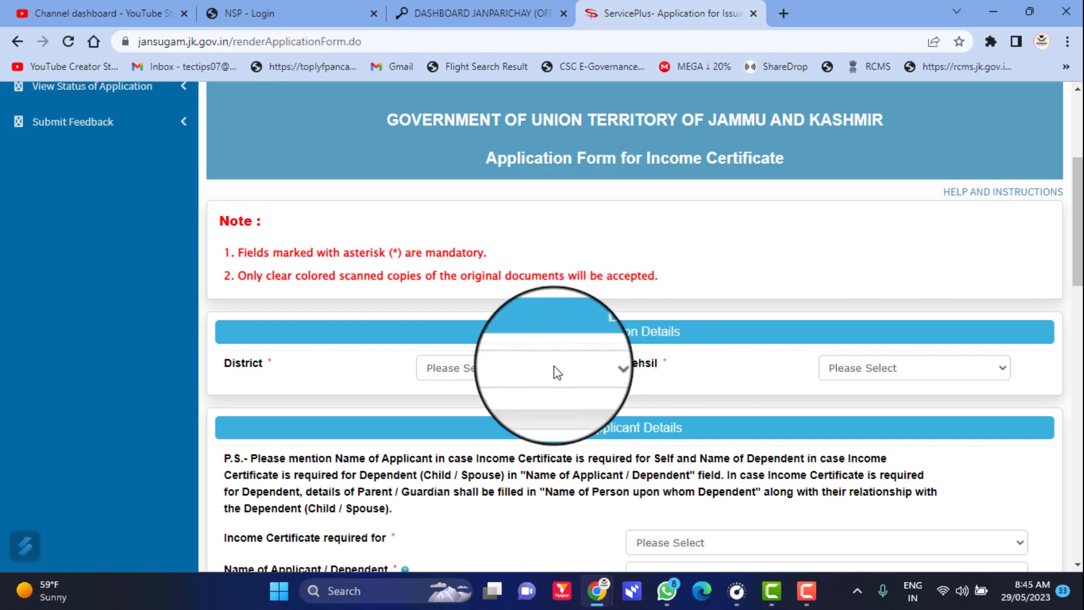
click(521, 373)
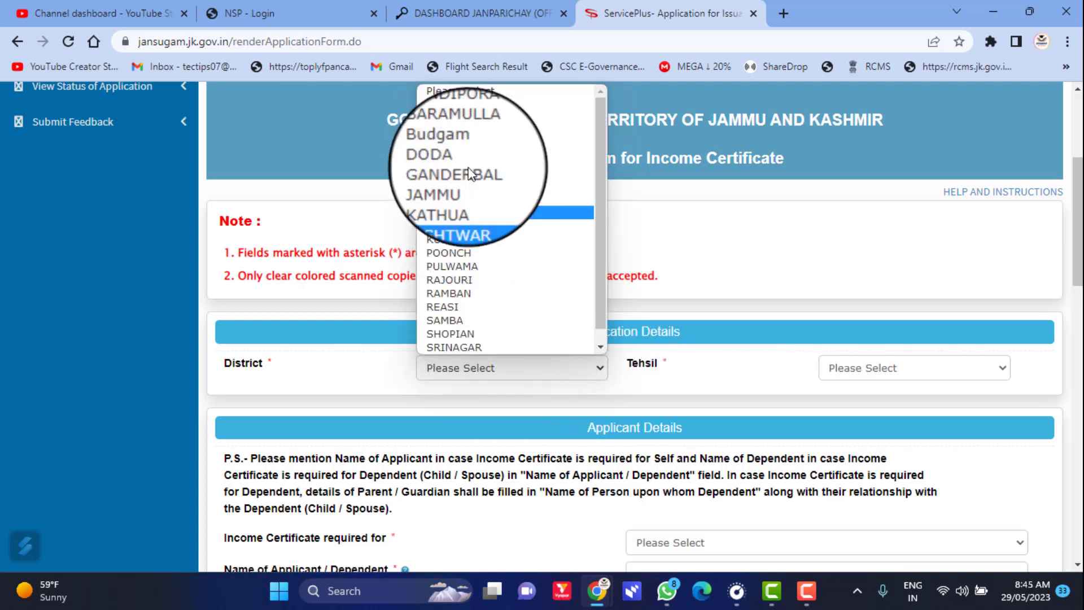
click(721, 250)
click(829, 370)
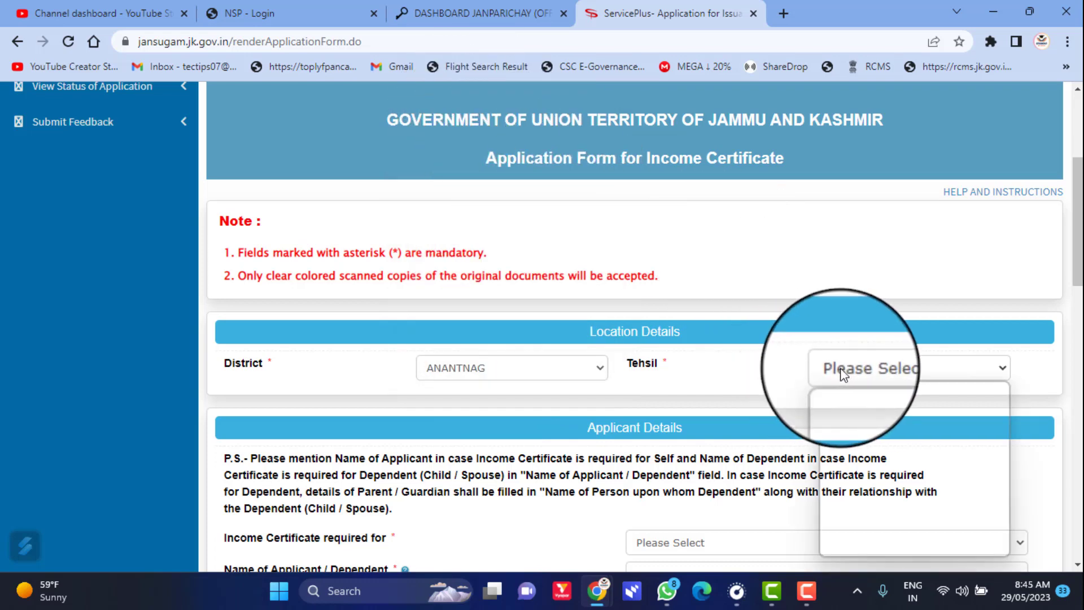
click(844, 403)
scroll(585, 432, down, 3)
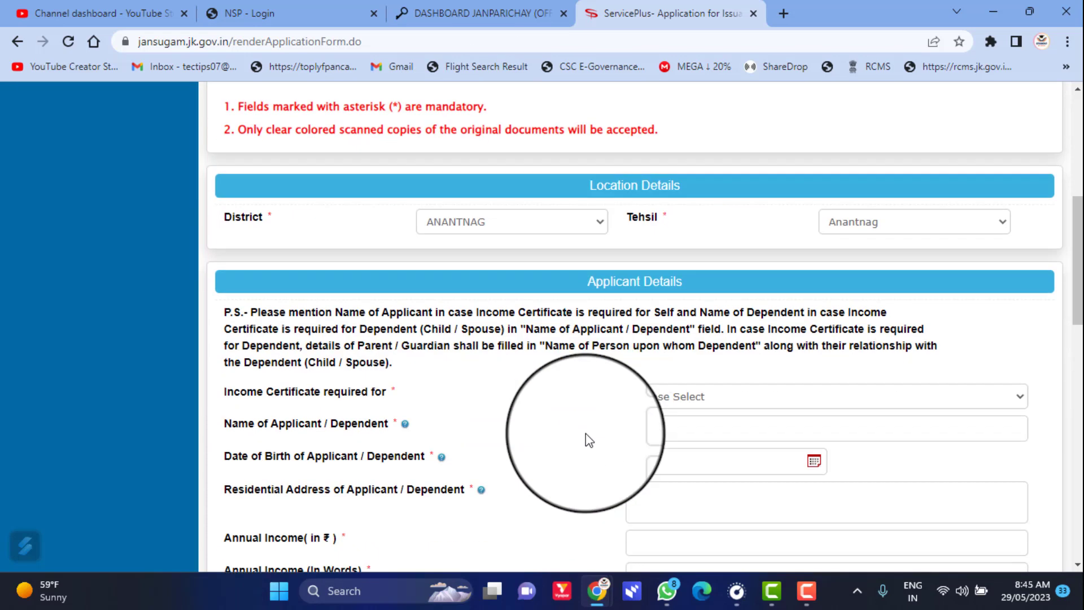
drag(232, 384, 402, 376)
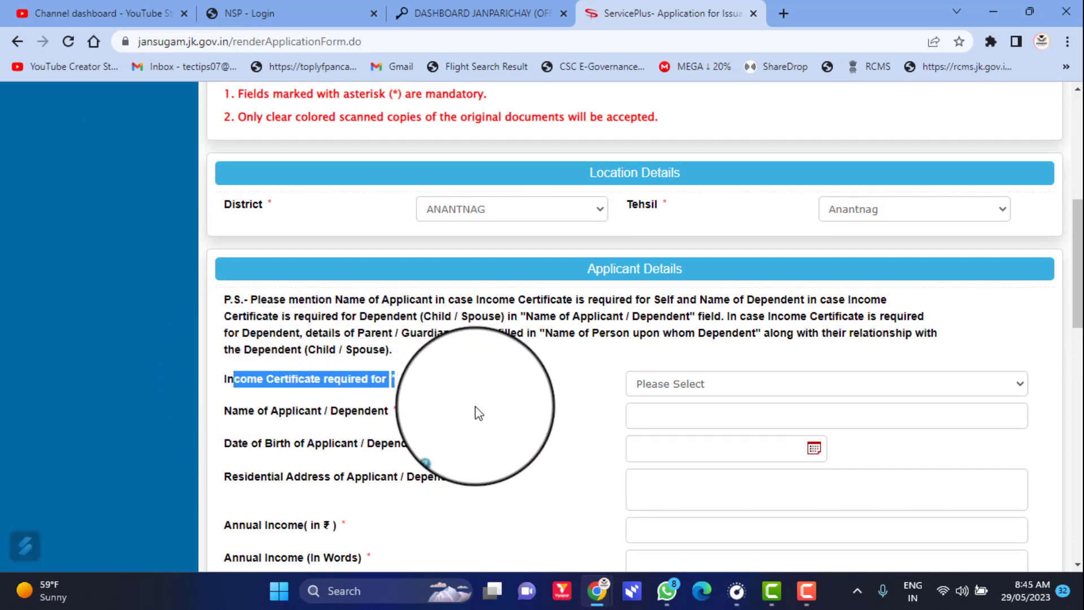
click(670, 378)
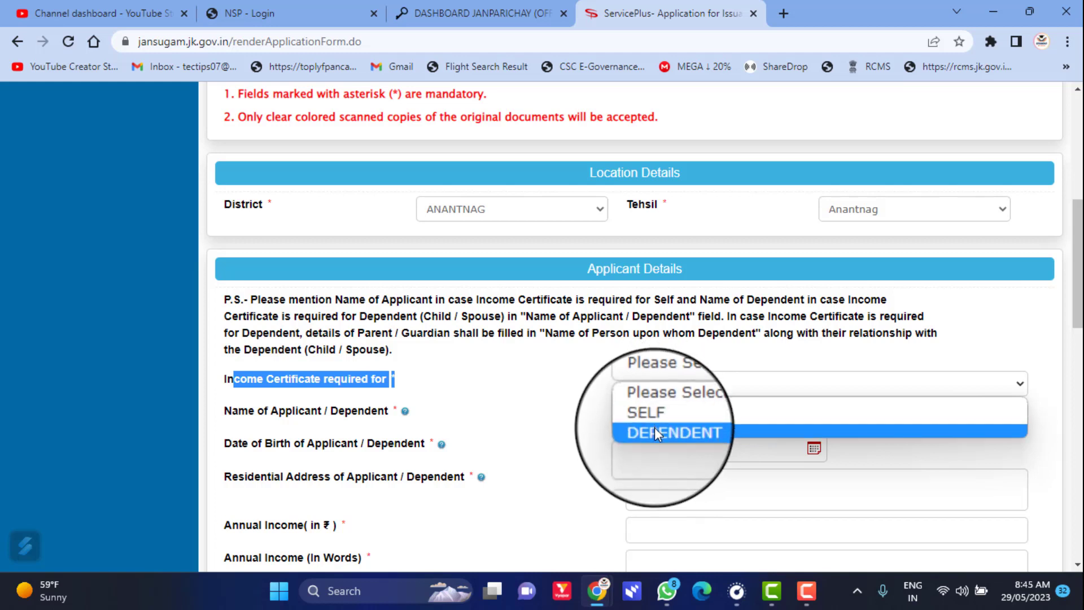
- Select DEPENDENT as the certificate holder and enter the dependent's full name
click(655, 430)
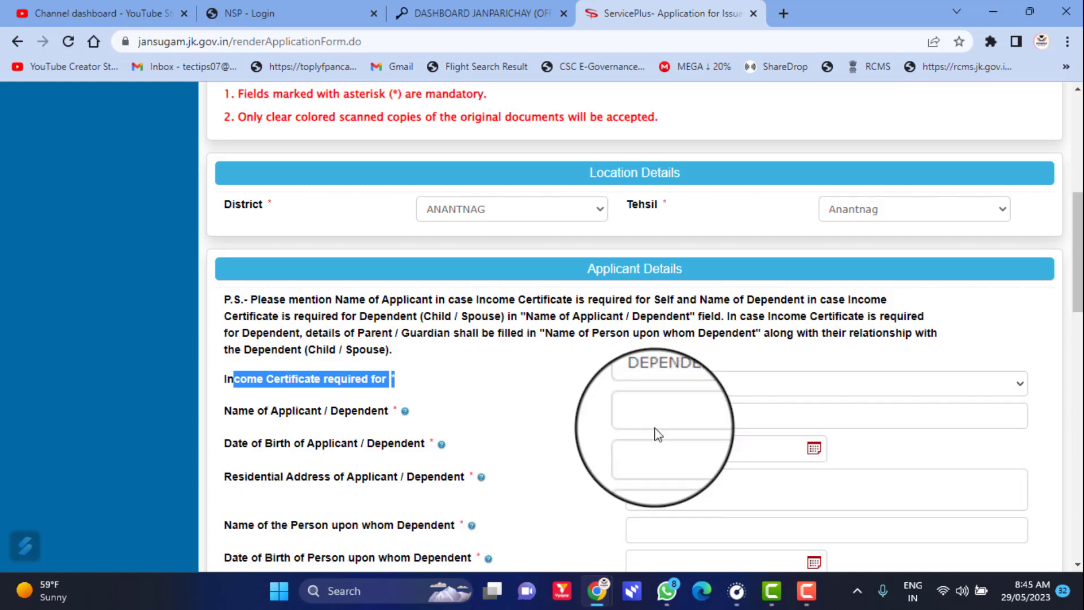
click(659, 418)
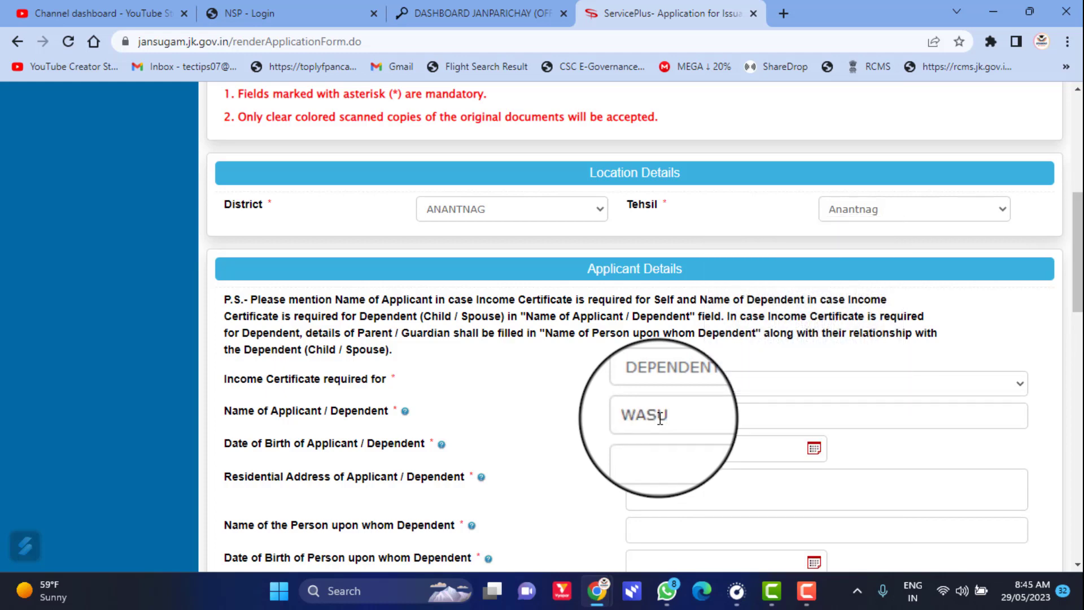
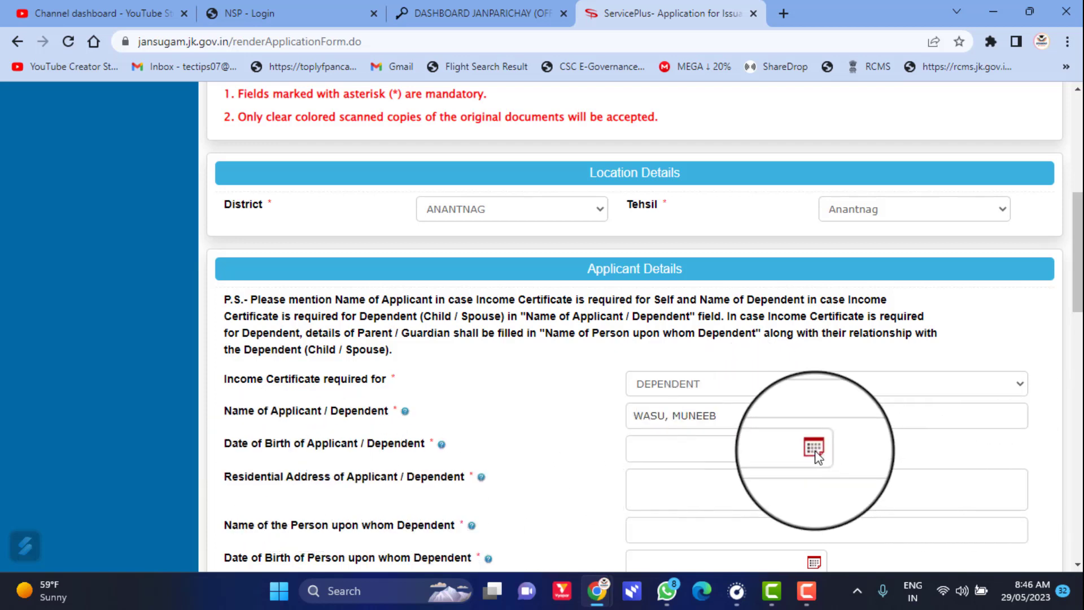
click(814, 448)
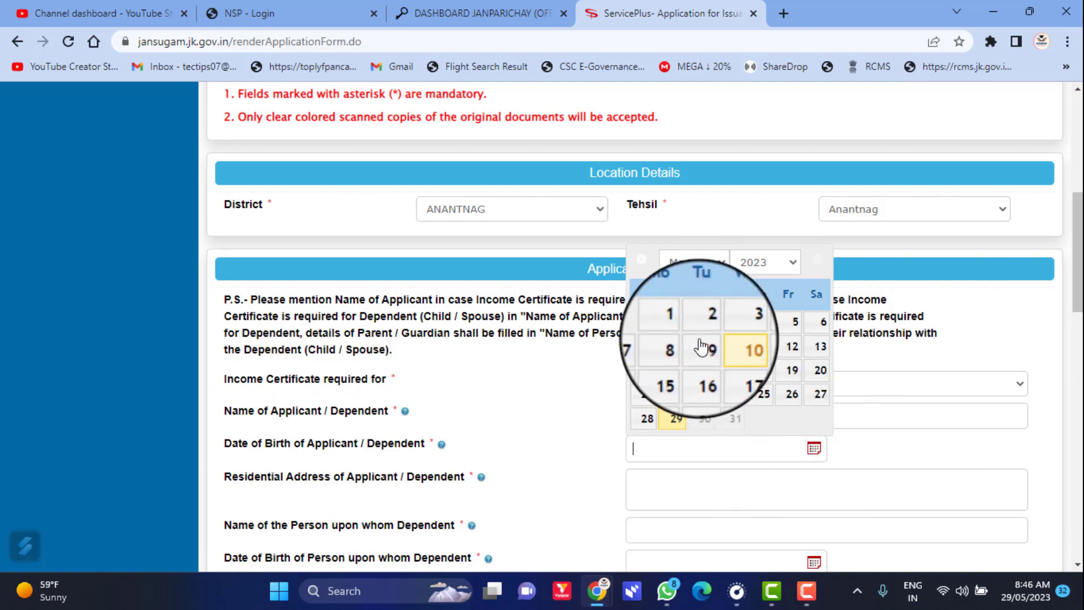
click(763, 263)
scroll(757, 373, up, 5)
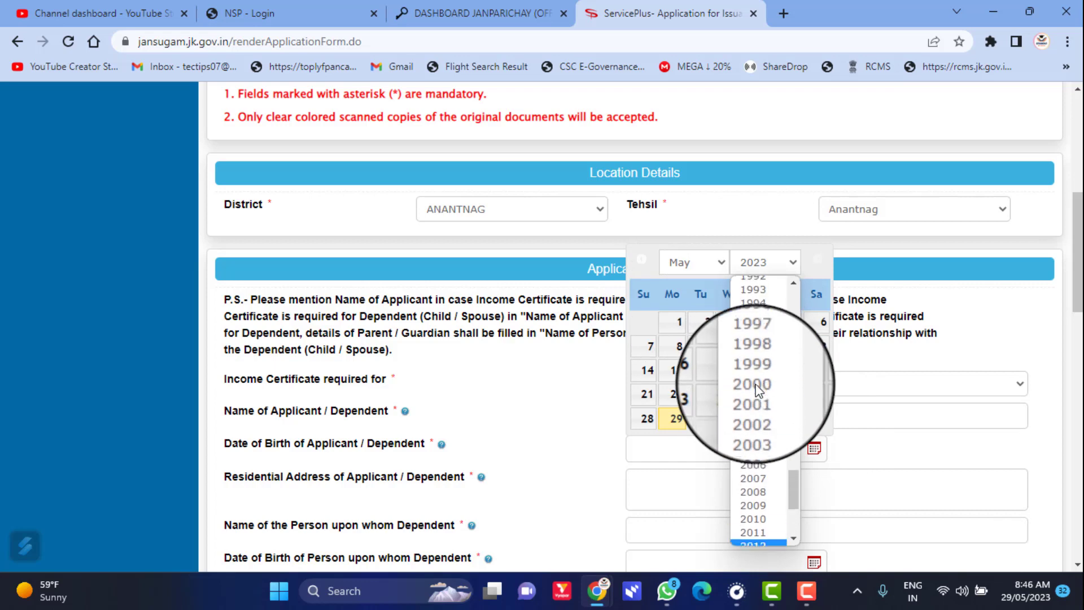
click(762, 344)
click(768, 326)
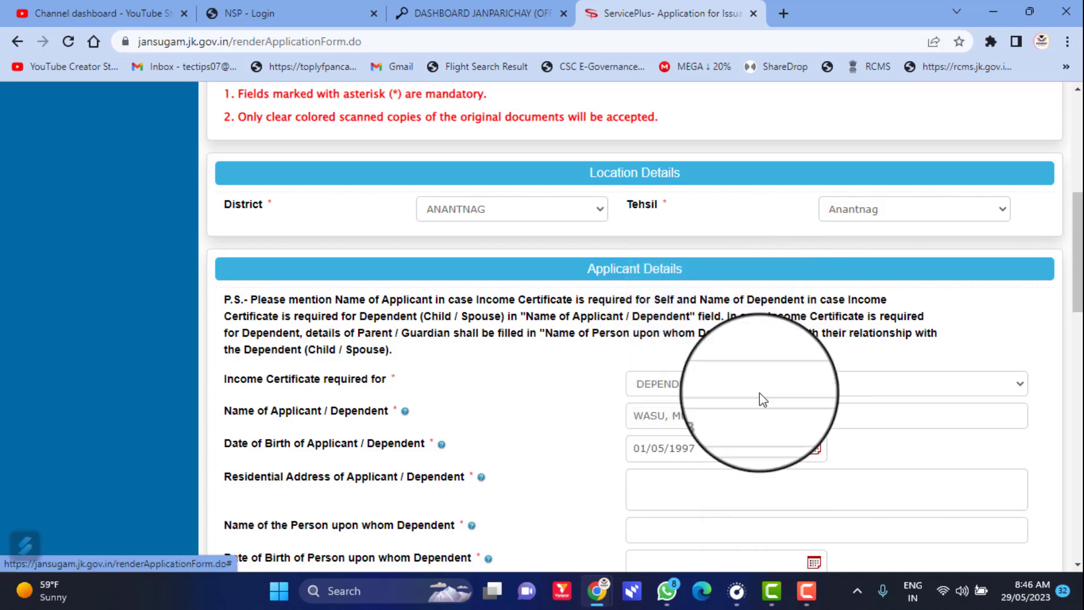
scroll(668, 491, down, 2)
click(662, 412)
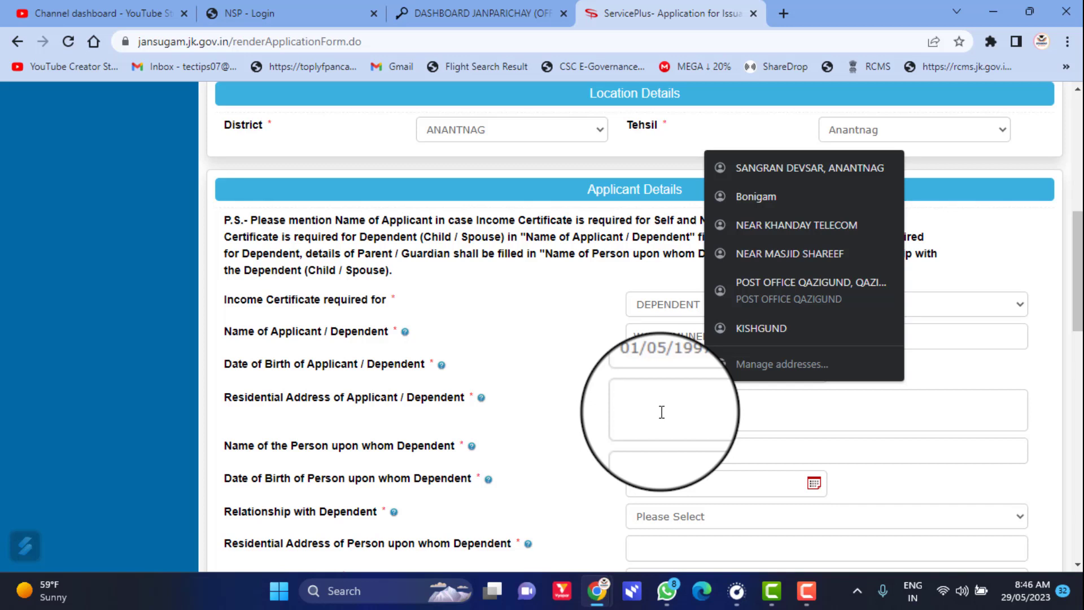
- Enter ANANTNAG as the dependent's residential address and fill in the parent's name
text(ANANTNAG)
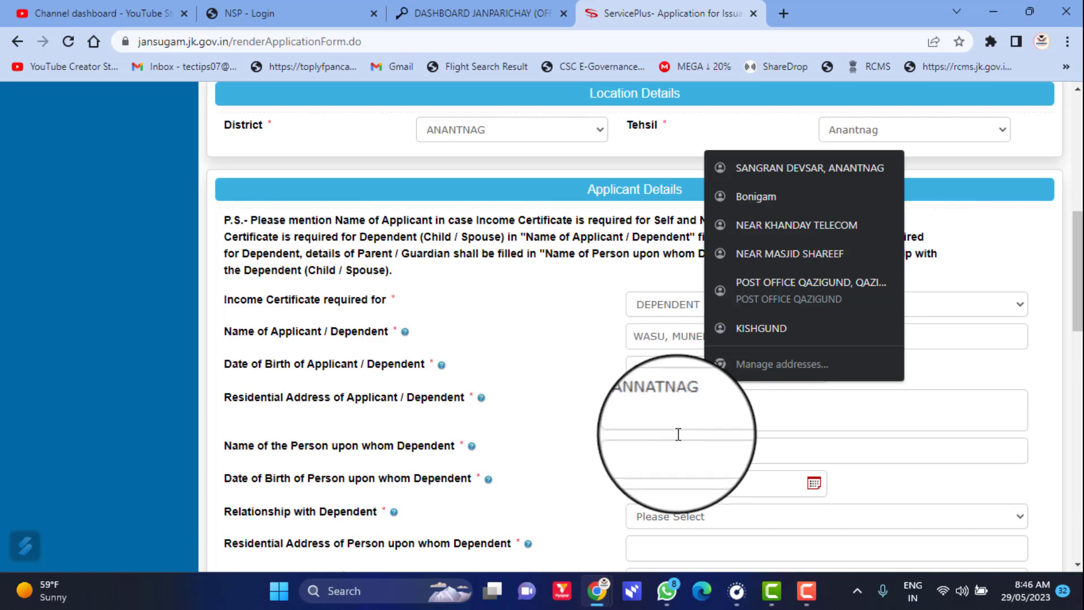
click(675, 452)
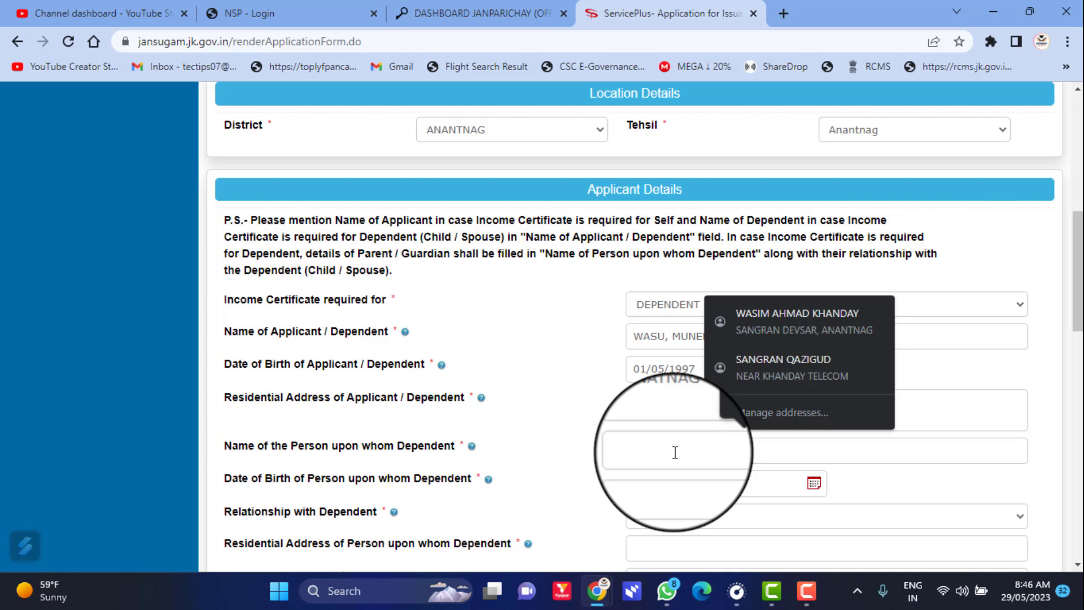
text(g)
- Set the parent's date of birth to 14/03/1960
click(736, 485)
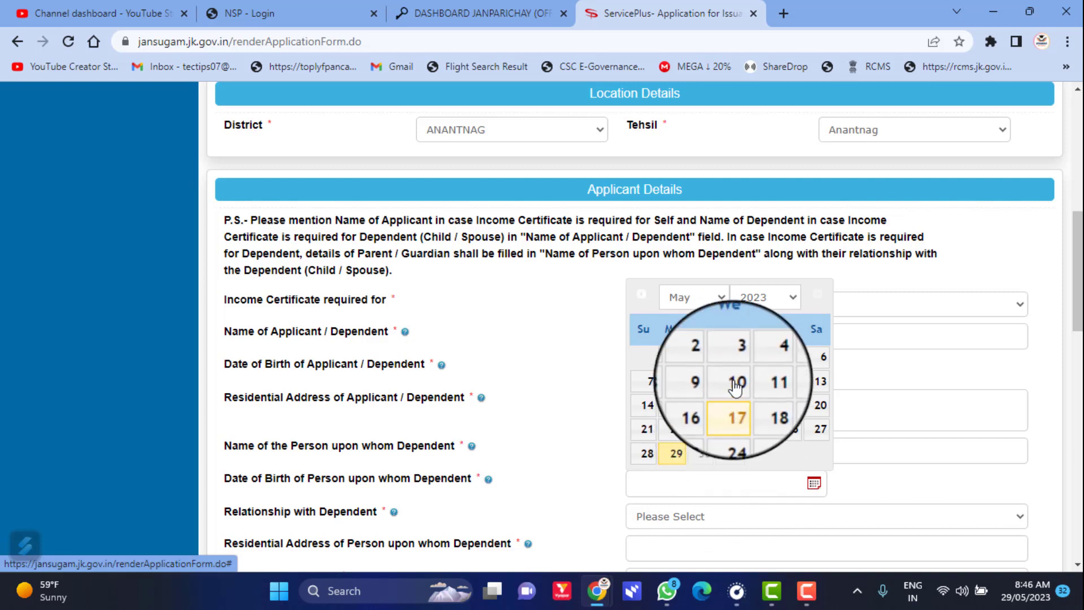
click(753, 300)
scroll(791, 107, up, 15)
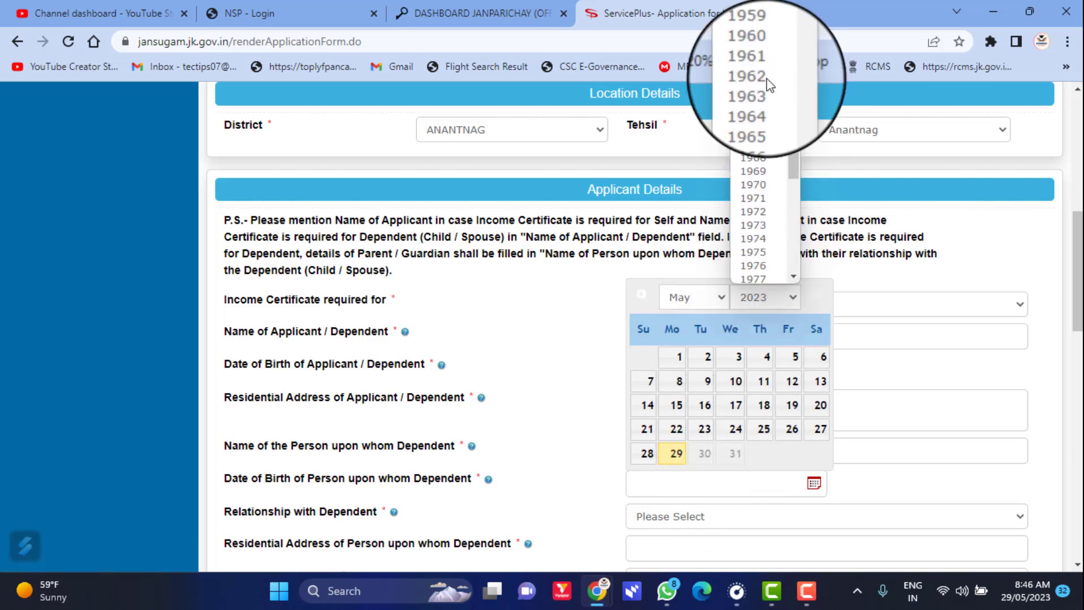
click(782, 64)
click(684, 298)
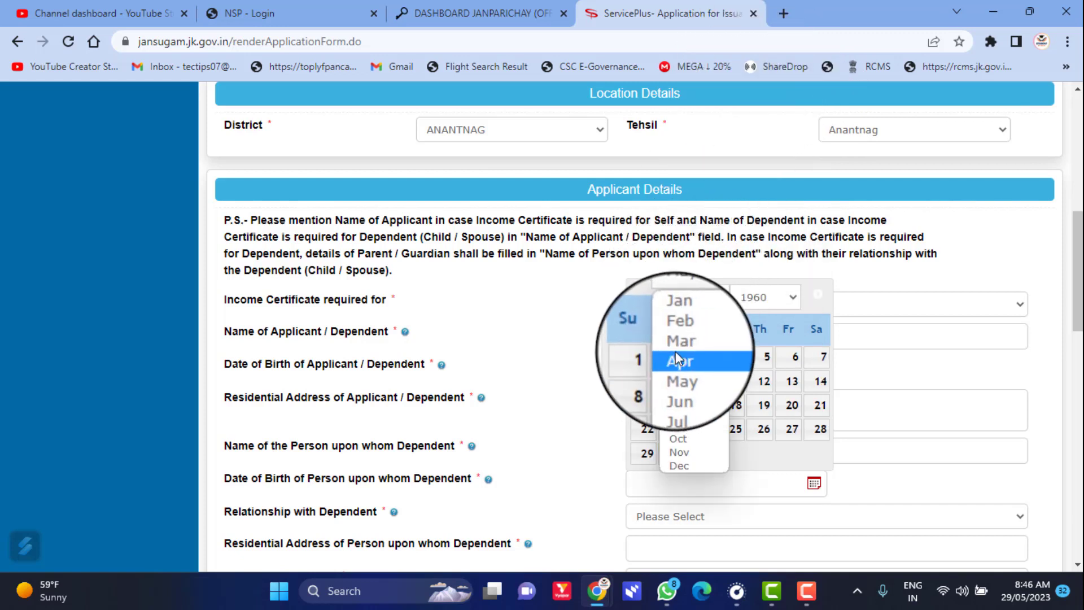
click(679, 343)
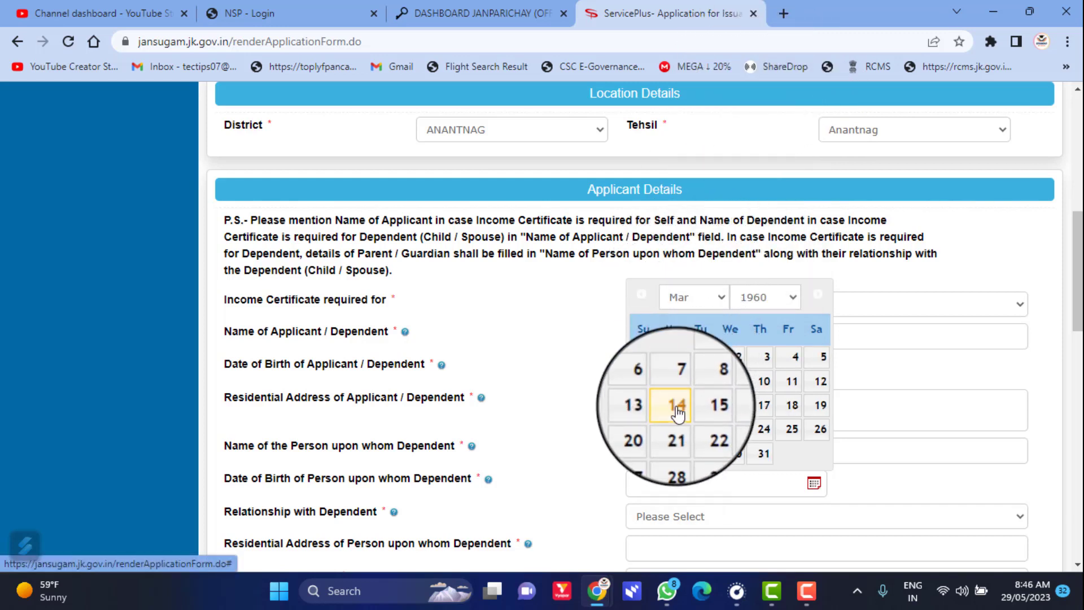
click(678, 405)
scroll(843, 529, down, 3)
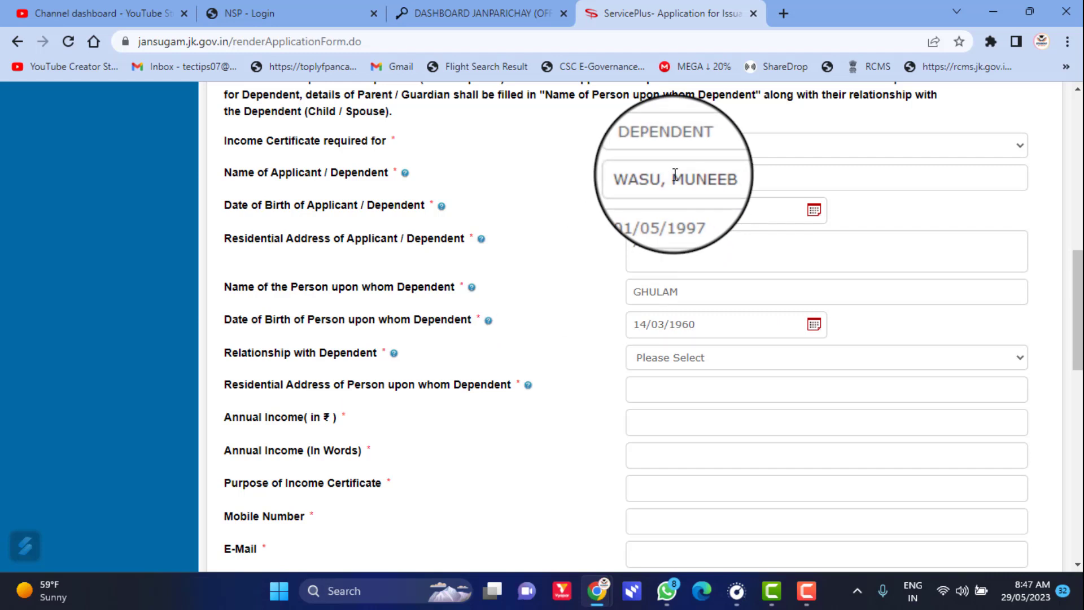
- Set the relationship to FATHER and enter the parent's residential address ANANTNAG
click(672, 359)
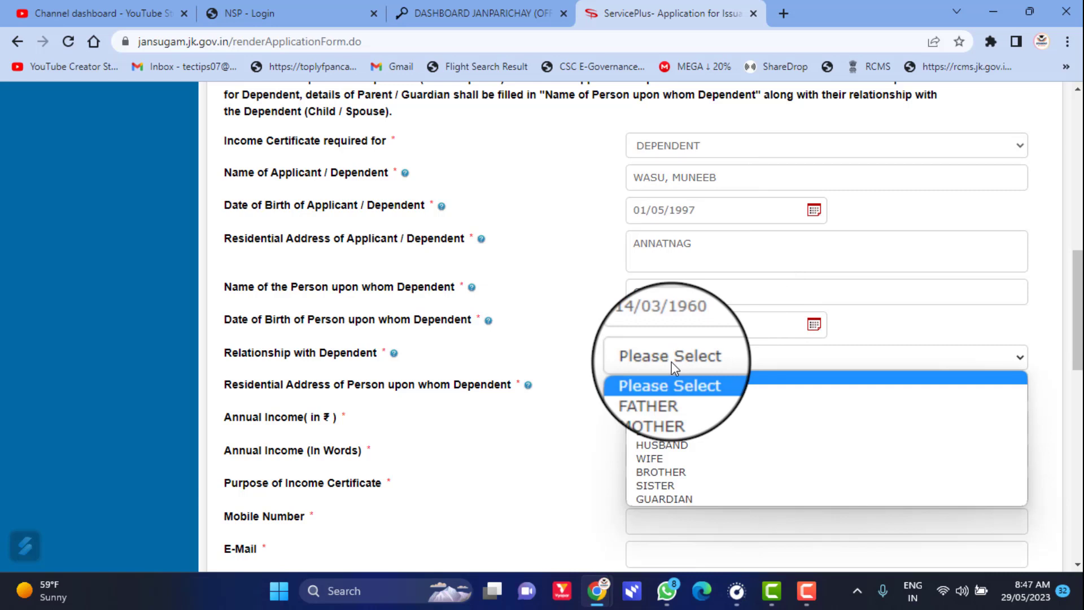
click(673, 398)
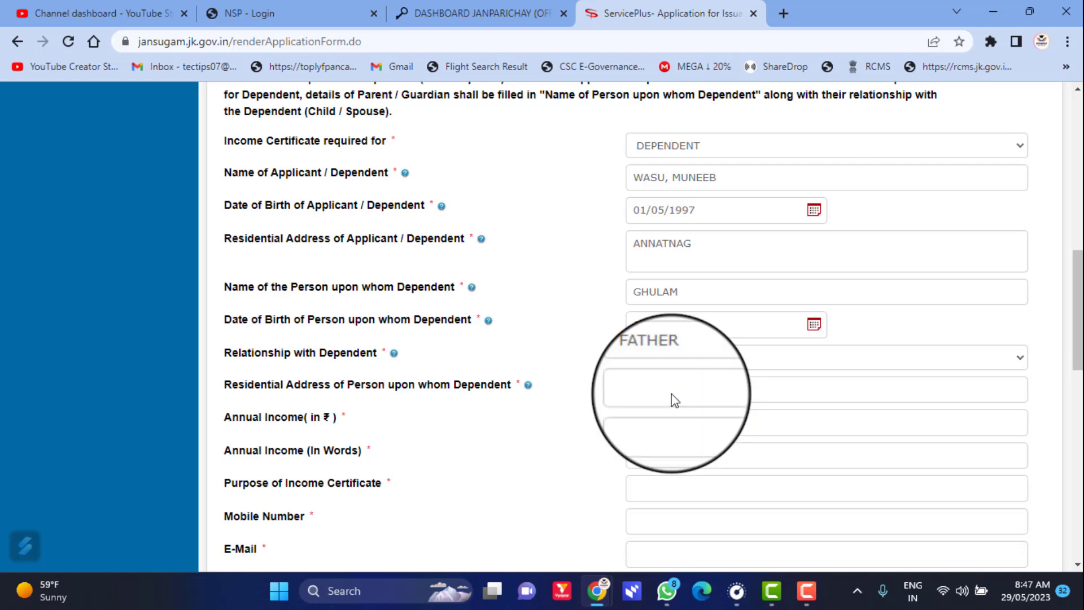
click(673, 393)
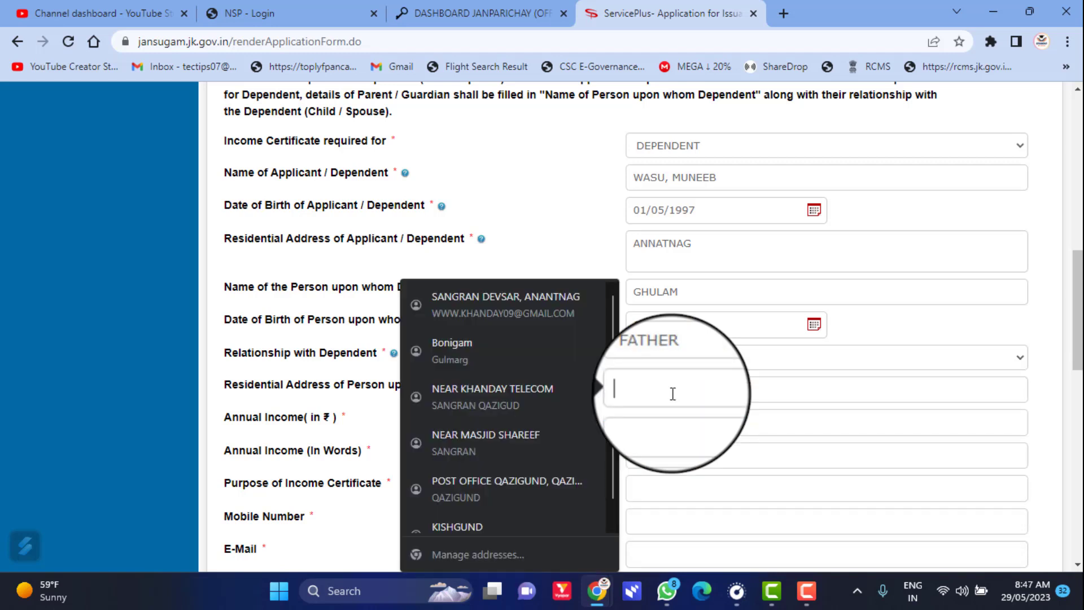
text(ANANTNAG)
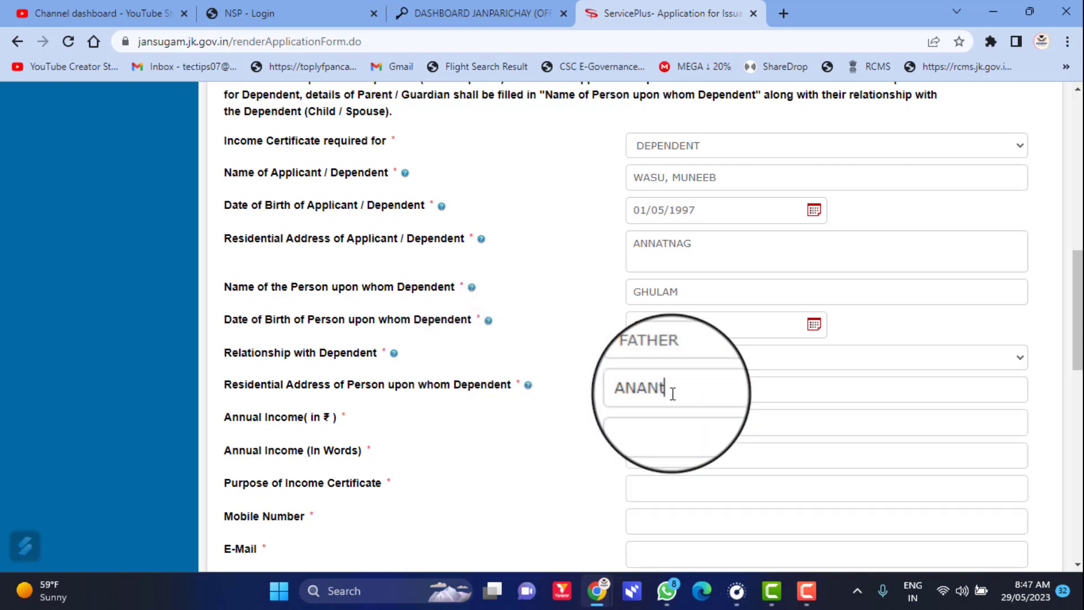
- Enter an annual income of 72000, confirming it reads SEVENTY TWO THOUSAND
click(671, 413)
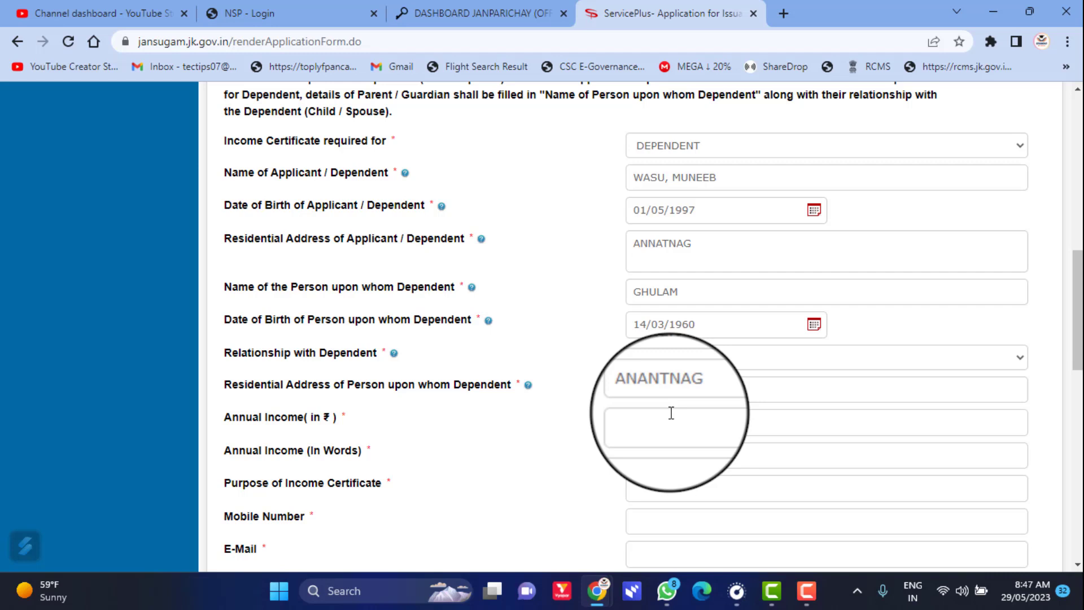
text(7)
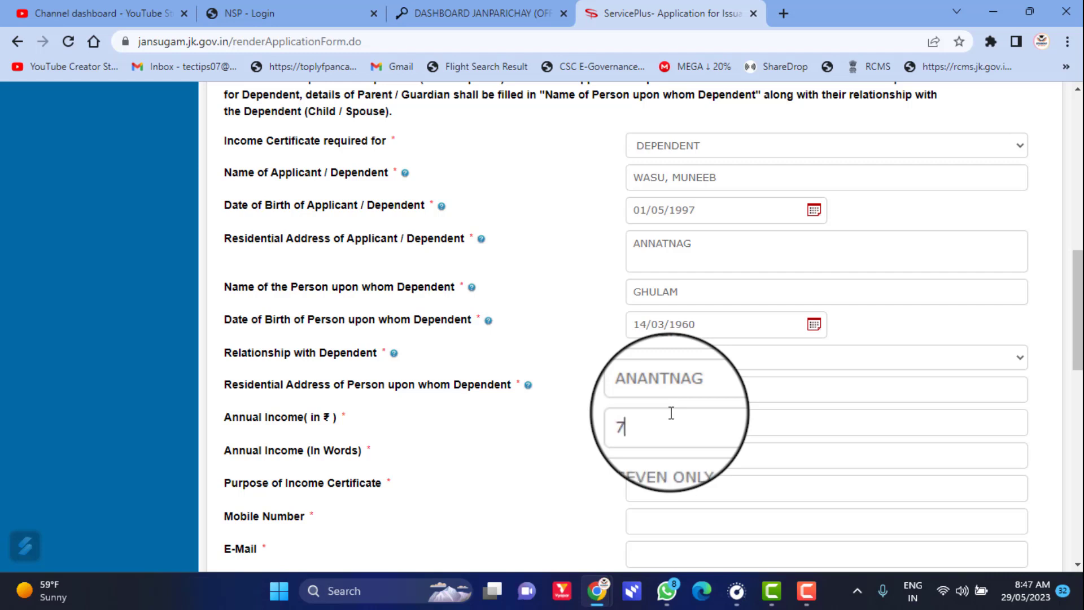
text(20000)
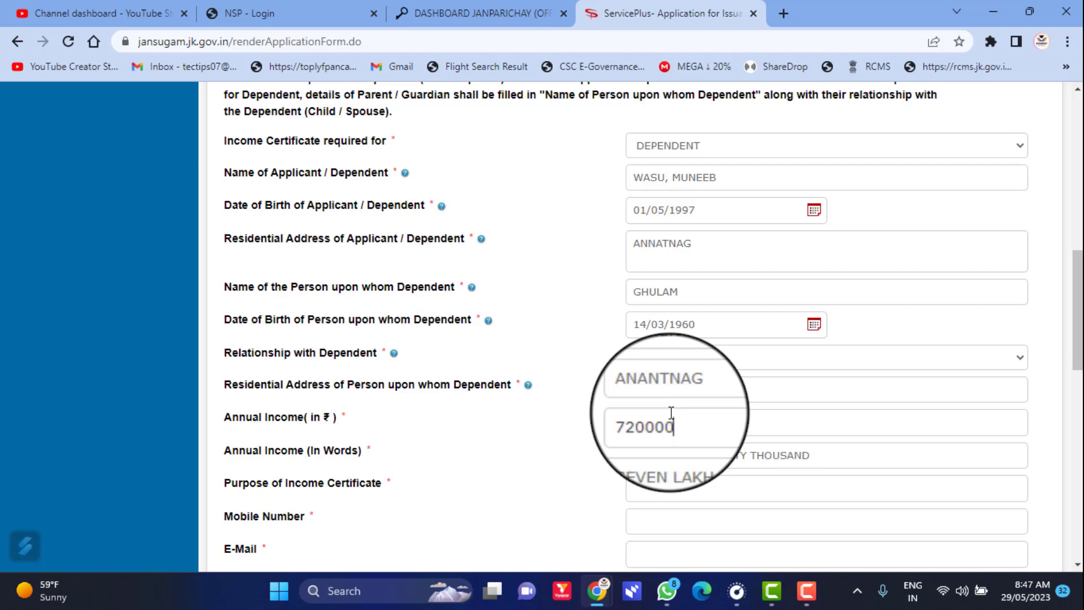
key(BackSpace)
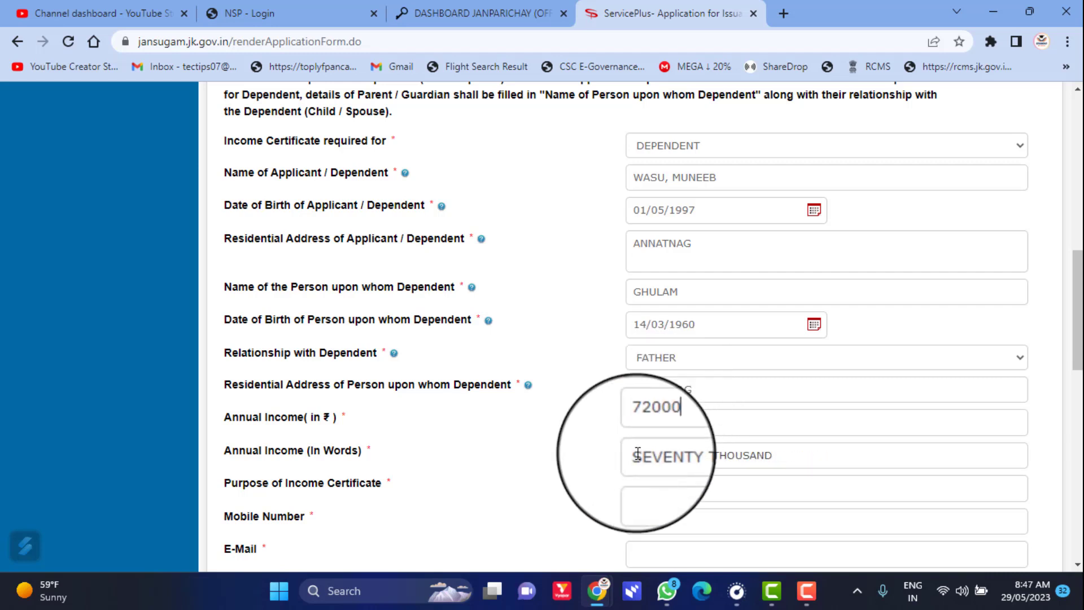
drag(632, 454, 777, 449)
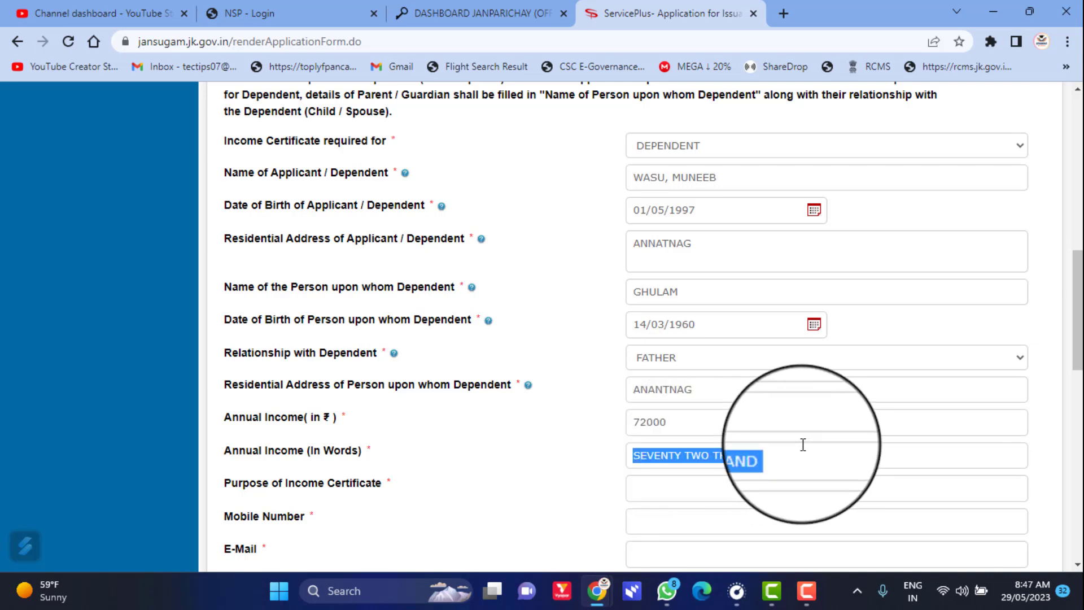
scroll(803, 444, down, 3)
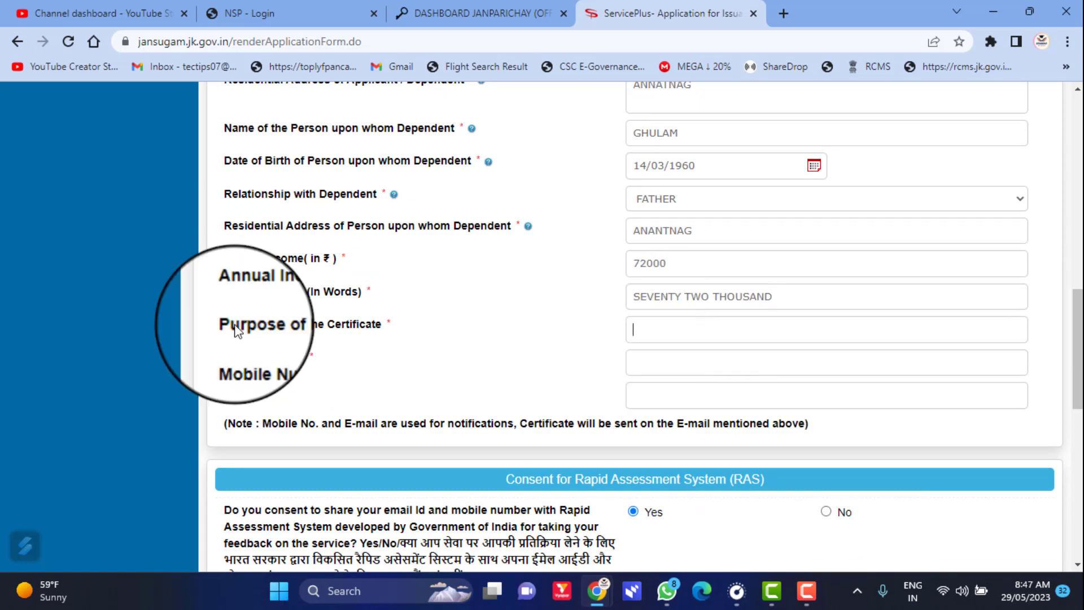
- Replace the earlier purpose wording so Purpose of Income Certificate reads PMSSS
drag(231, 324, 439, 335)
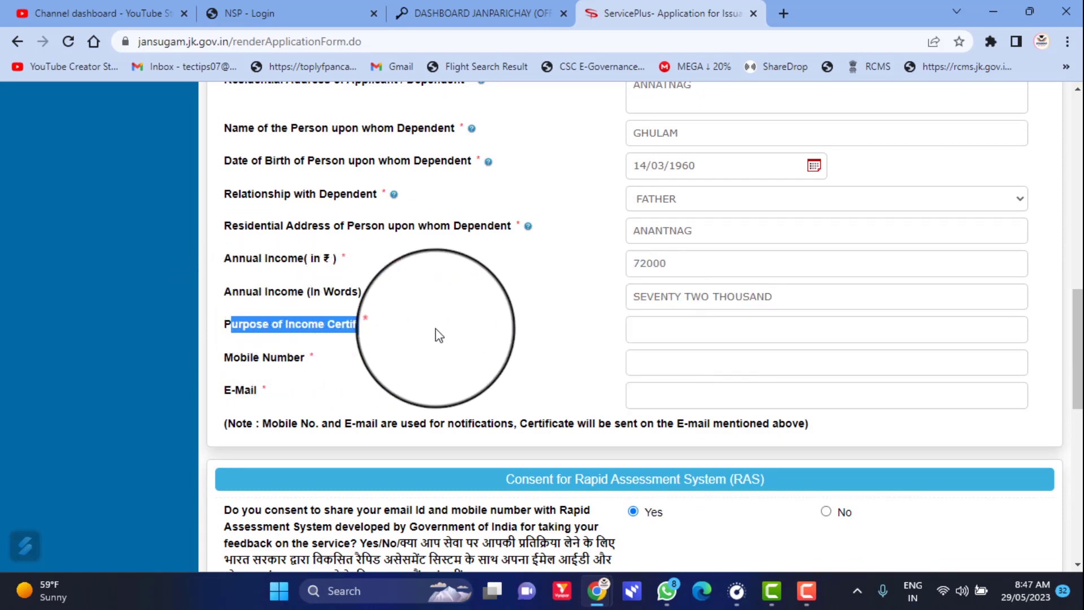
click(642, 337)
text(NSP SCHOL)
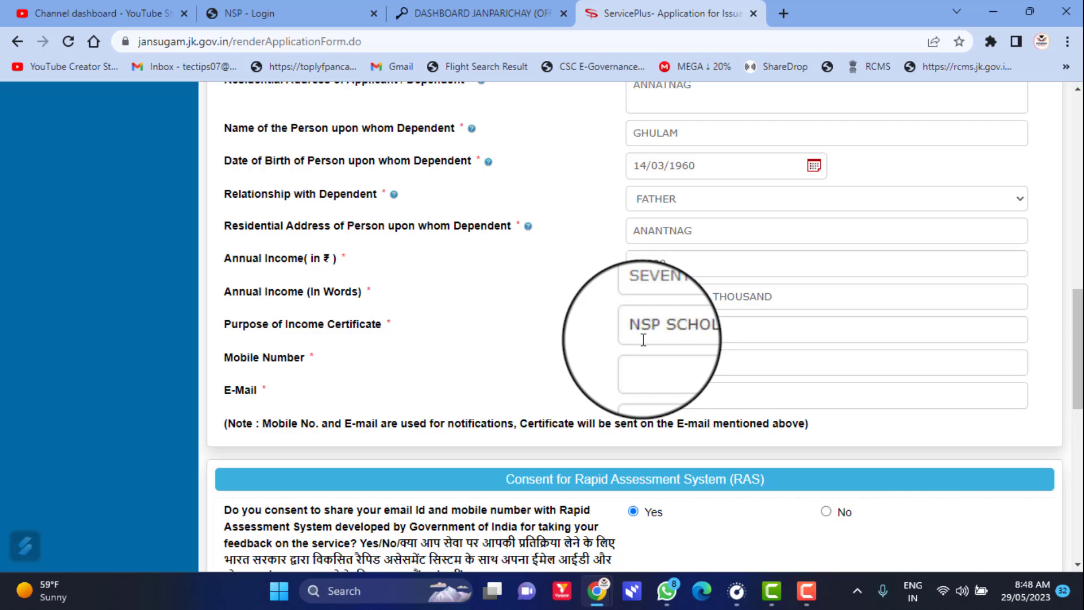
text(ARSHIP)
key(BackSpace)
key(BackSpace)
key(BackSpace)
key(BackSpace)
key(BackSpace)
key(BackSpace)
key(BackSpace)
key(BackSpace)
key(BackSpace)
key(BackSpace)
key(BackSpace)
key(BackSpace)
key(BackSpace)
key(BackSpace)
key(BackSpace)
text(OM)
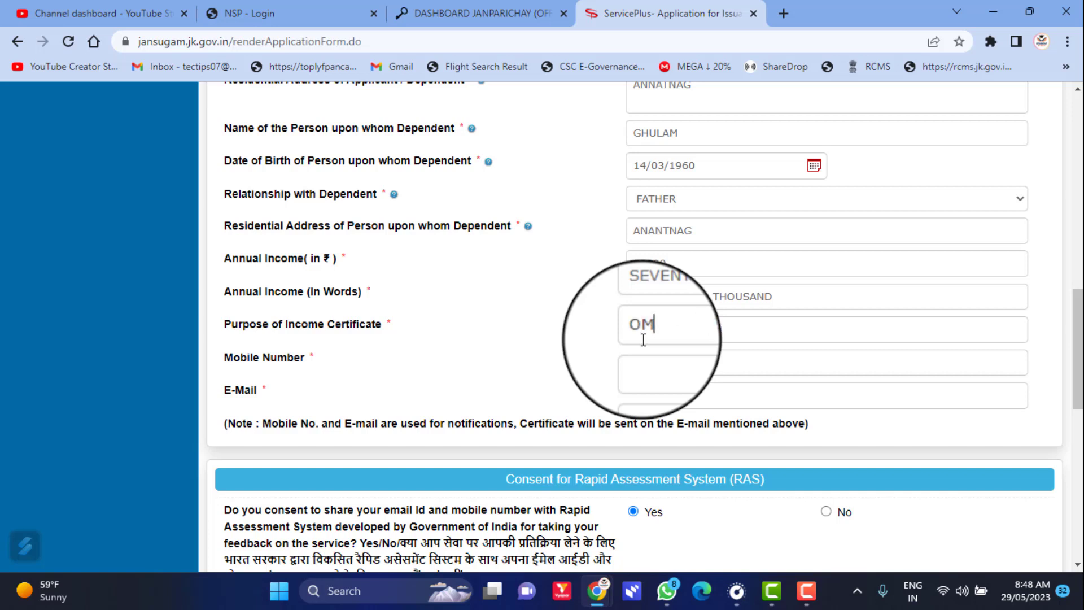
key(BackSpace)
key(BackSpace)
text(PMSSS SCH)
key(BackSpace)
key(BackSpace)
key(BackSpace)
click(649, 357)
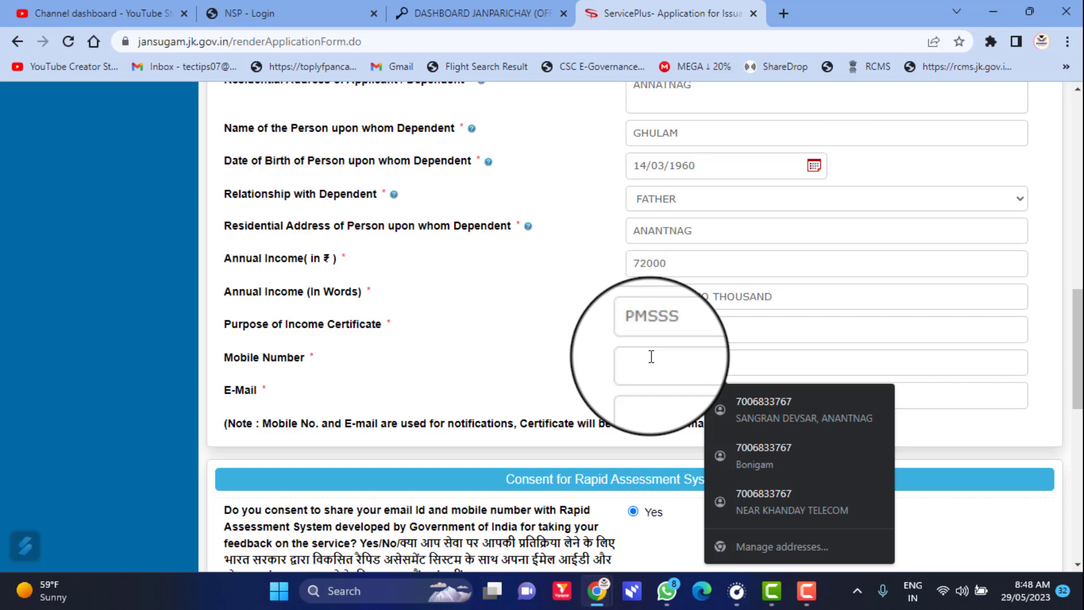
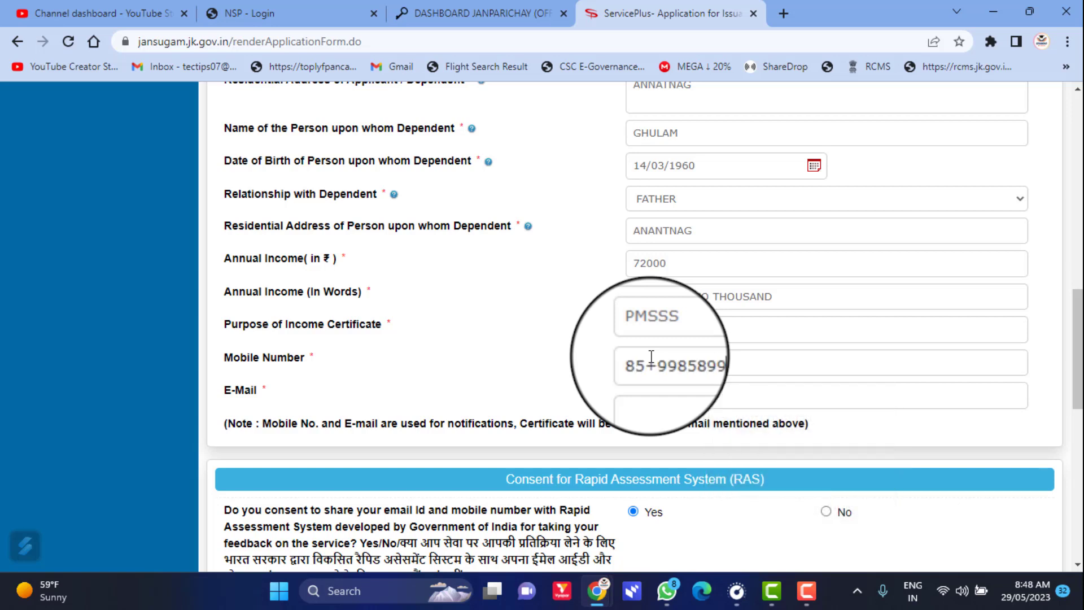
- Enter the applicant's mobile number, removing a stray plus sign
click(655, 365)
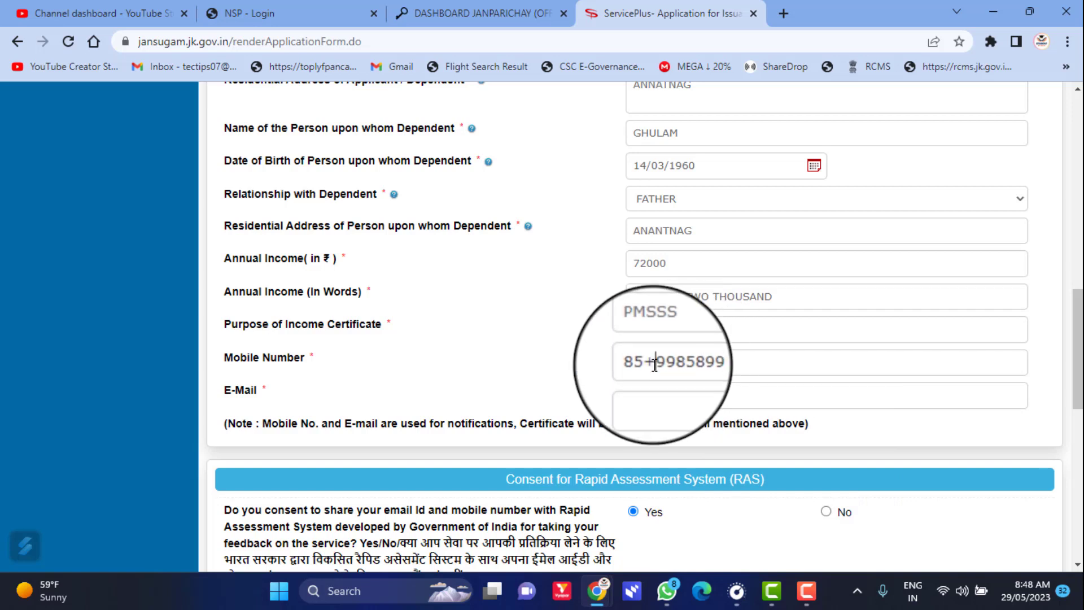
key(BackSpace)
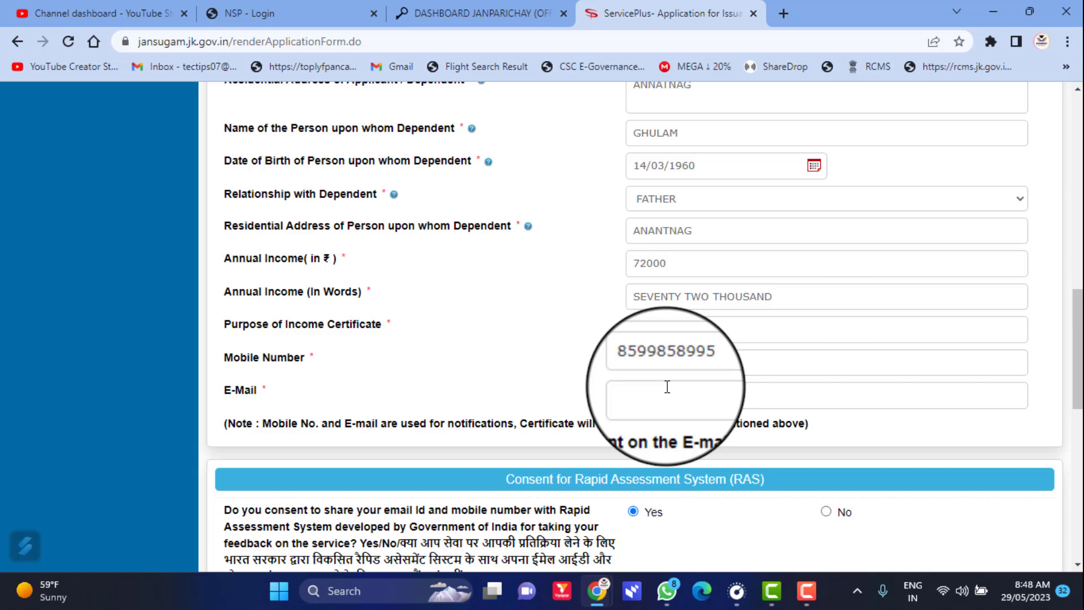
click(667, 386)
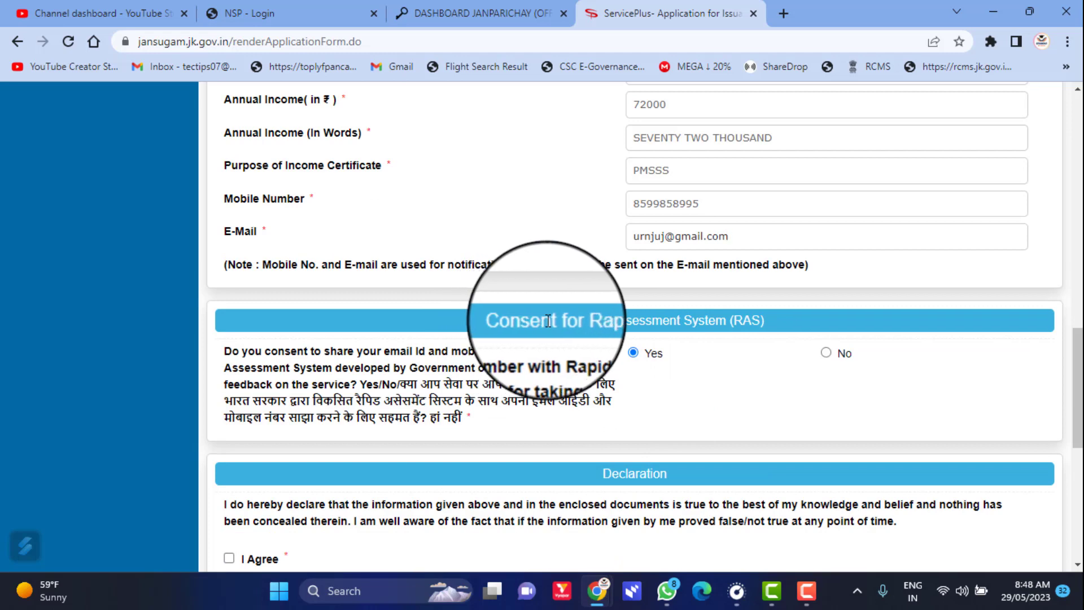
- Choose No for RAS consent, agree to the declaration, enter the verification code and submit
click(825, 353)
scroll(818, 356, down, 5)
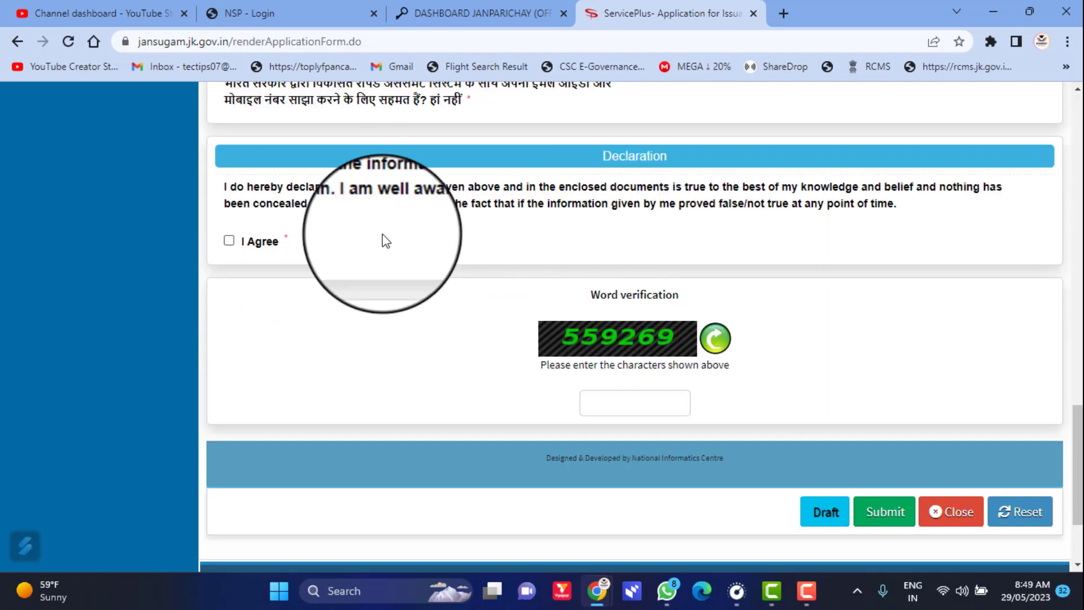
click(229, 240)
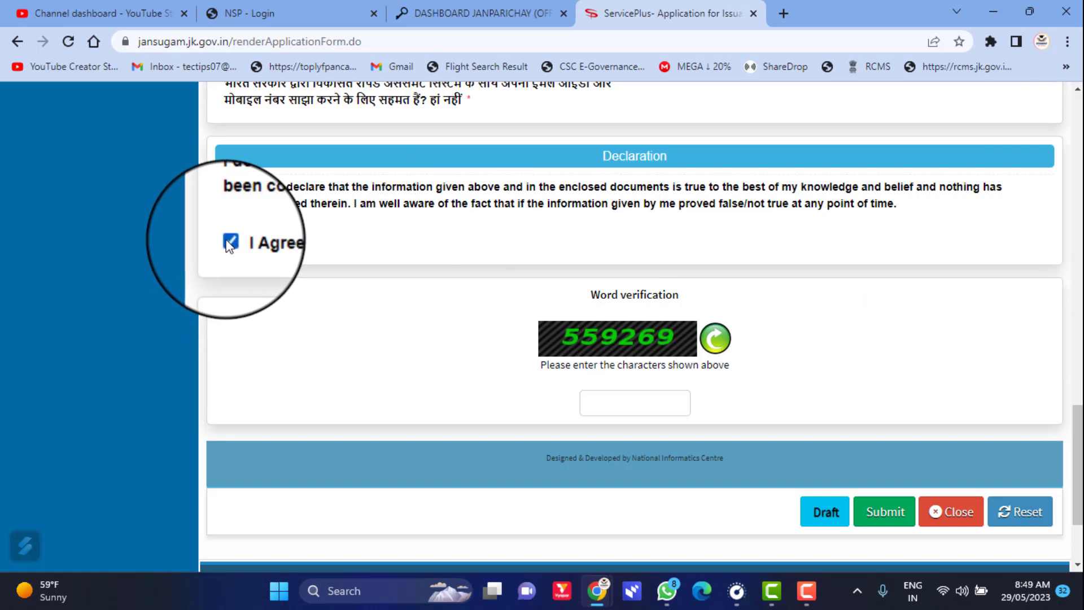
click(610, 393)
text(559269)
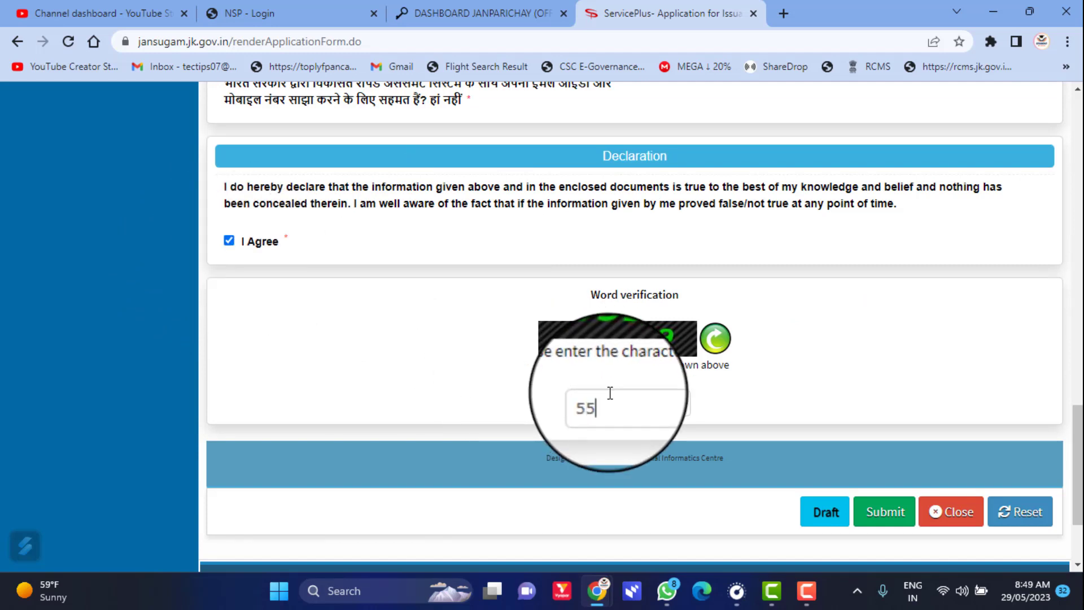
click(885, 512)
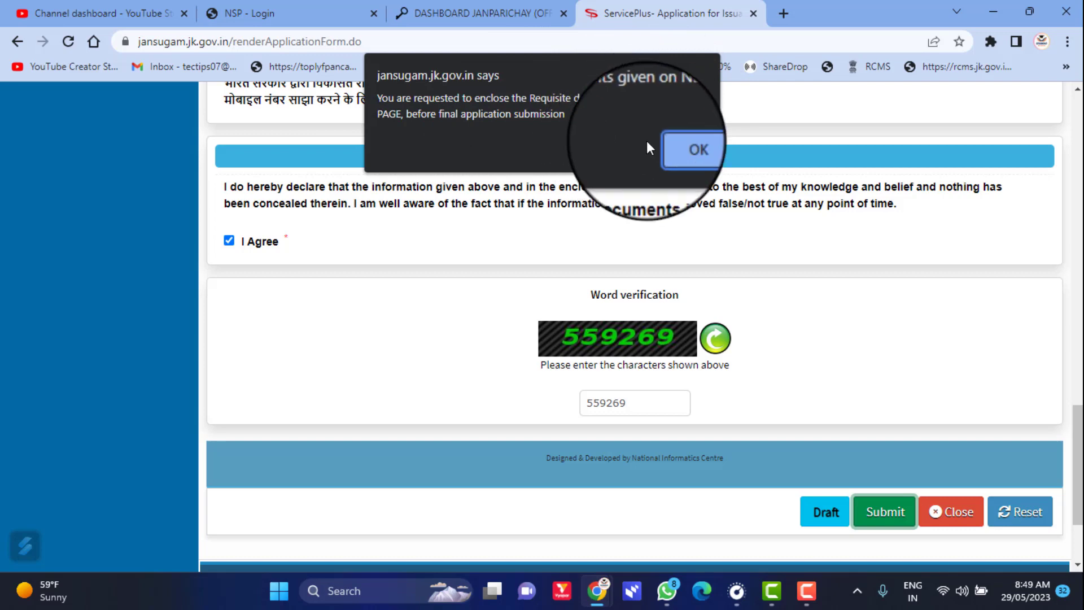
- Dismiss the enclose-documents alert and go to Attach Annexure at the bottom of the draft
click(673, 151)
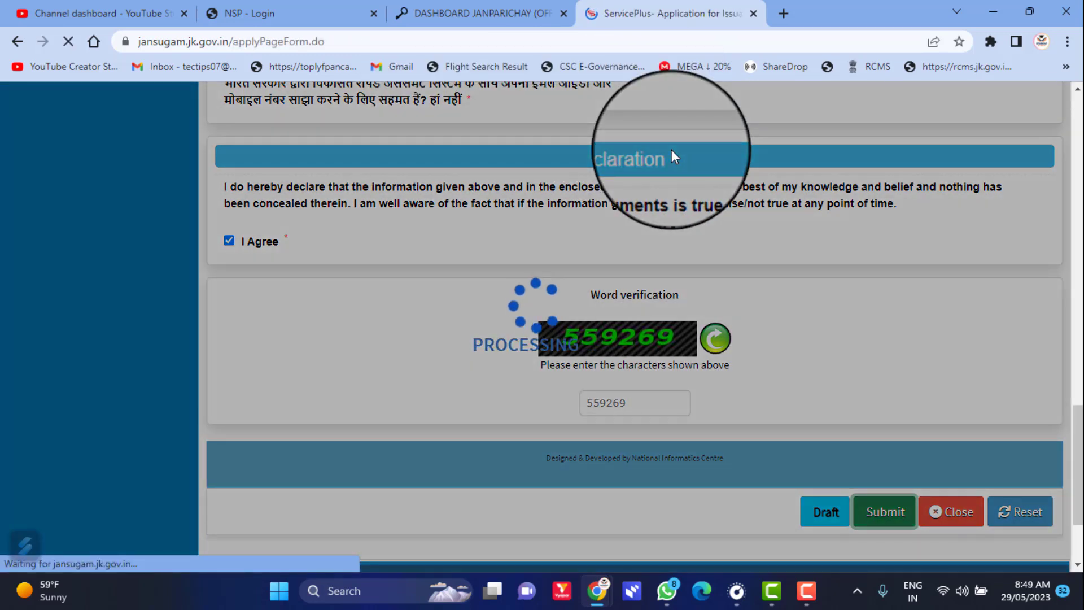
scroll(495, 294, down, 12)
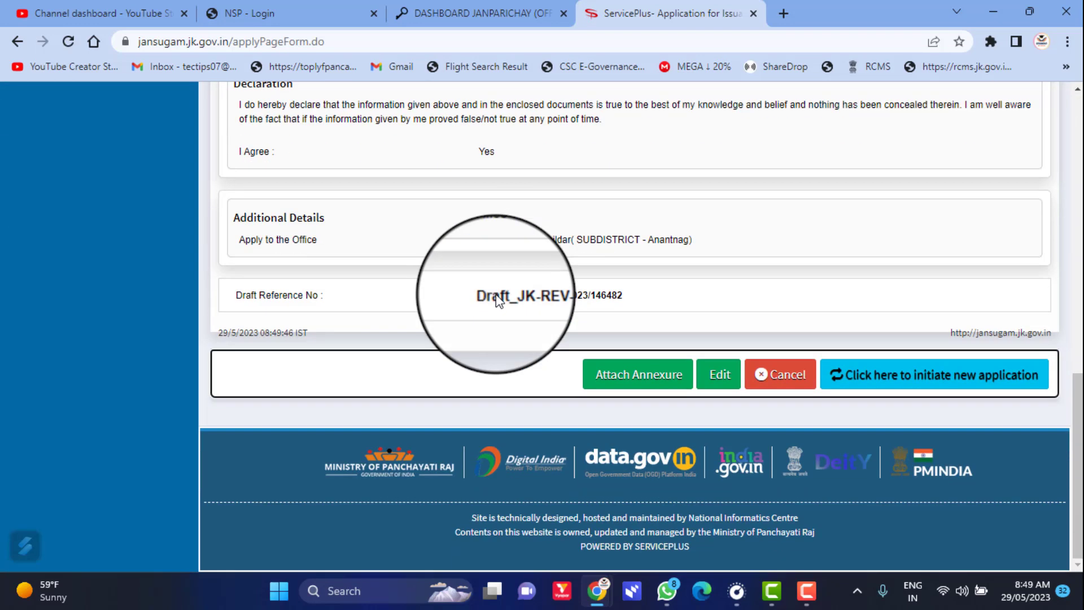
scroll(495, 294, up, 10)
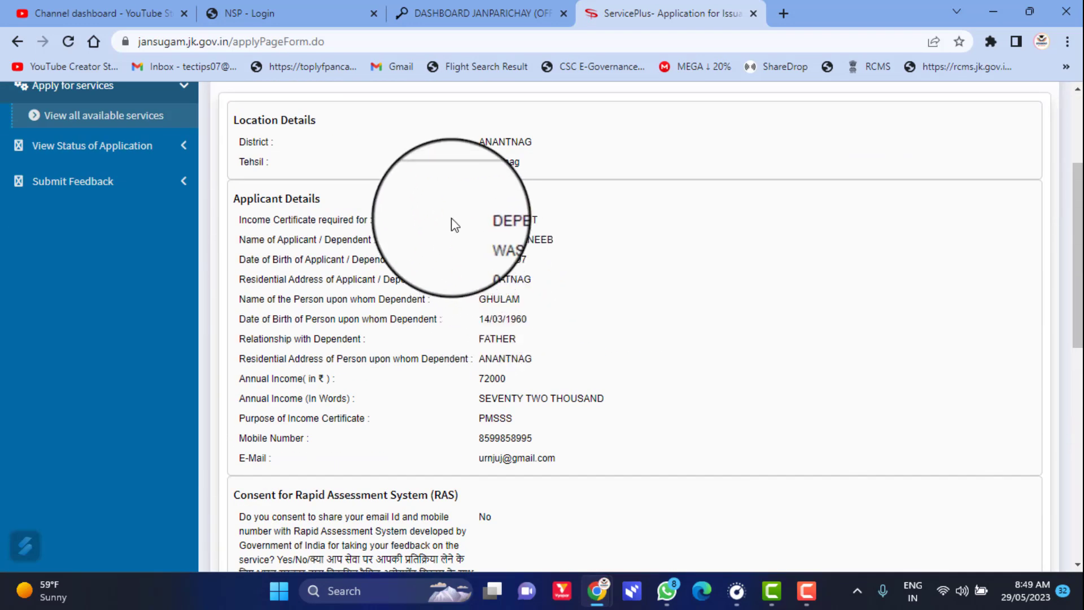
scroll(392, 210, down, 3)
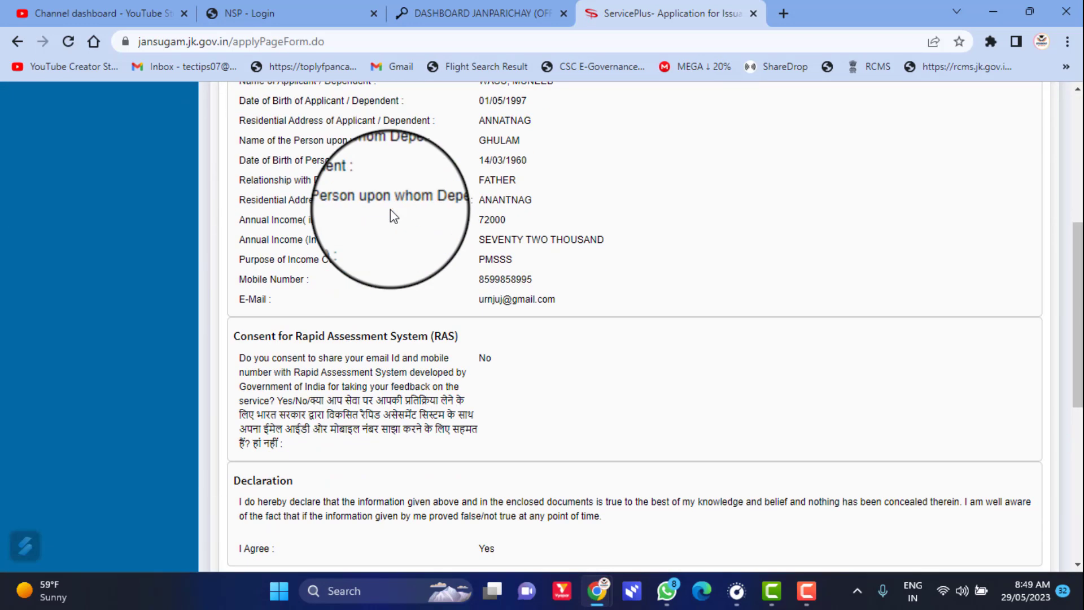
scroll(395, 220, down, 7)
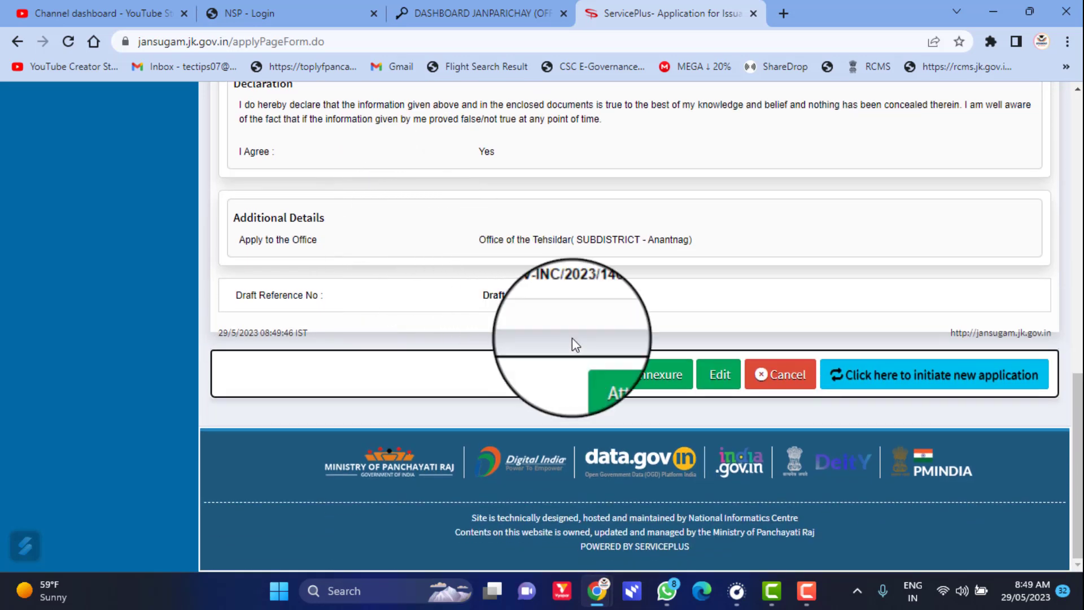
click(629, 391)
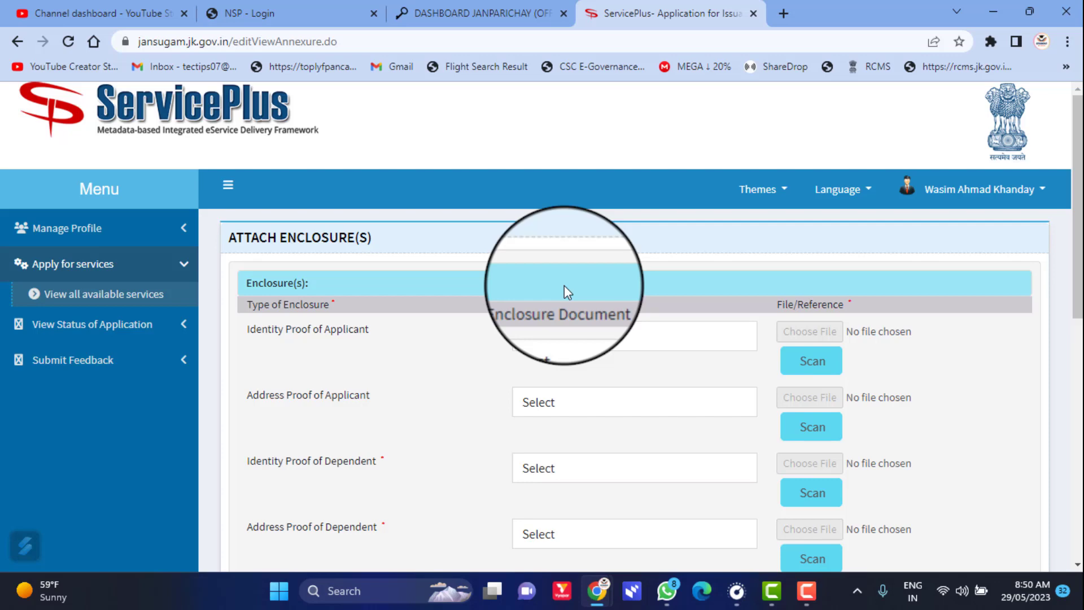
- Use Aadhar Card (Both Sides) as applicant's identity proof and Domicile Certificate as address proof
scroll(277, 282, down, 3)
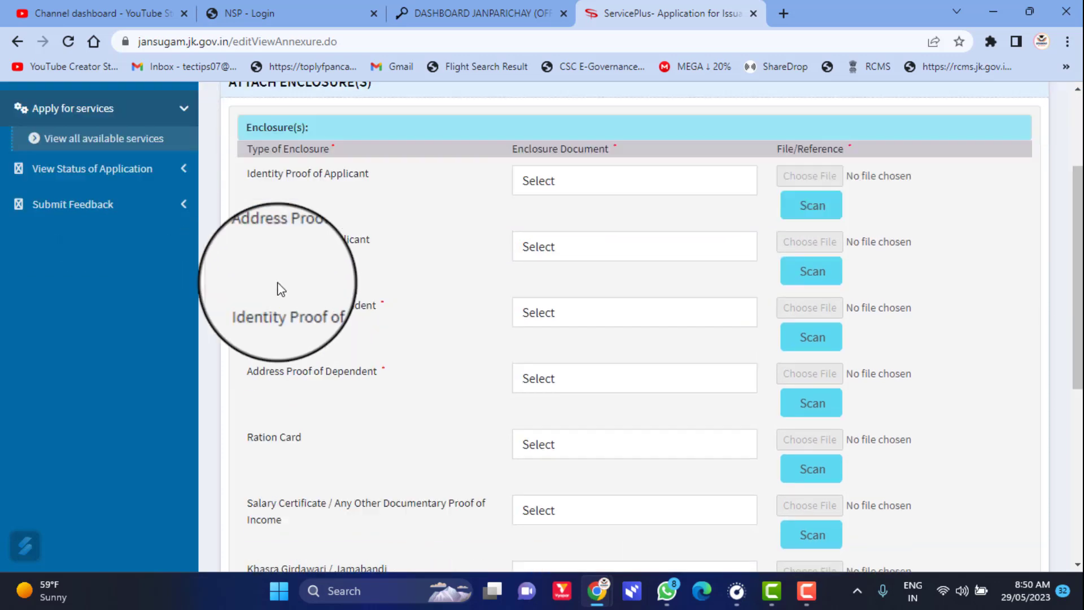
click(535, 179)
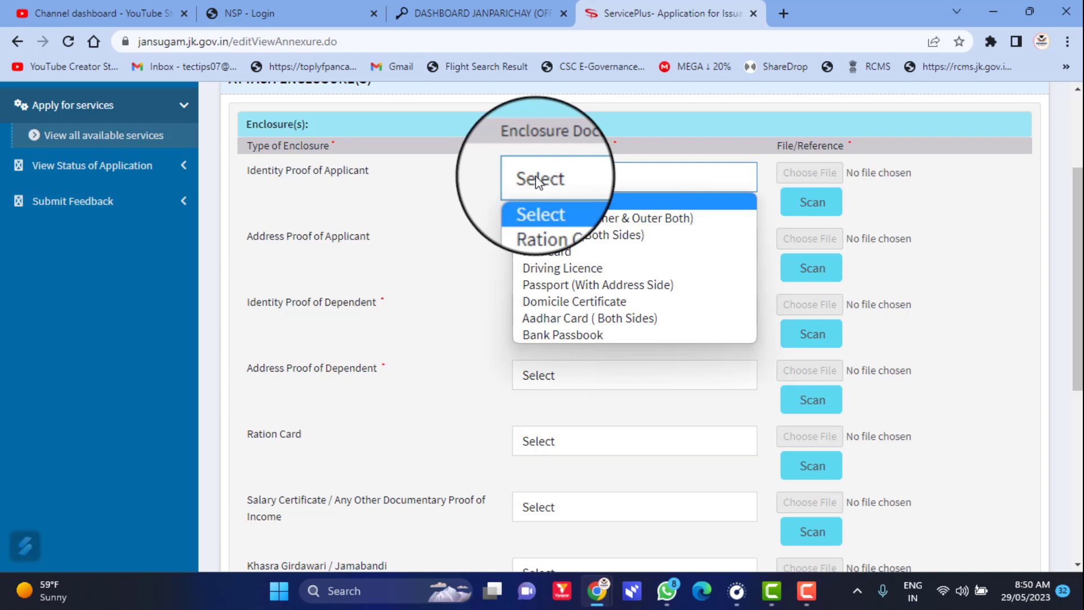
click(571, 319)
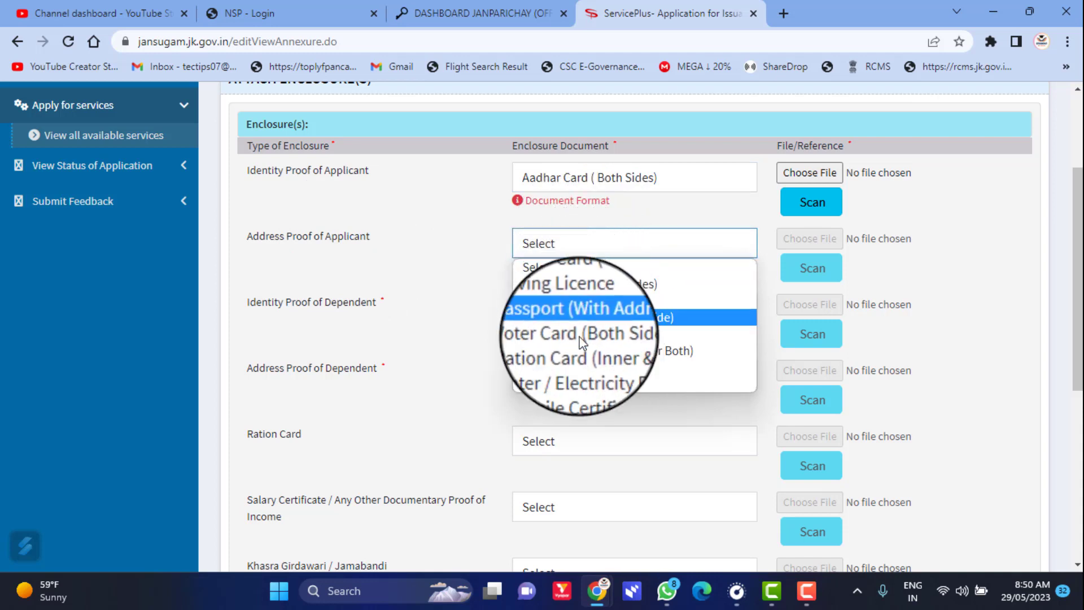
click(577, 386)
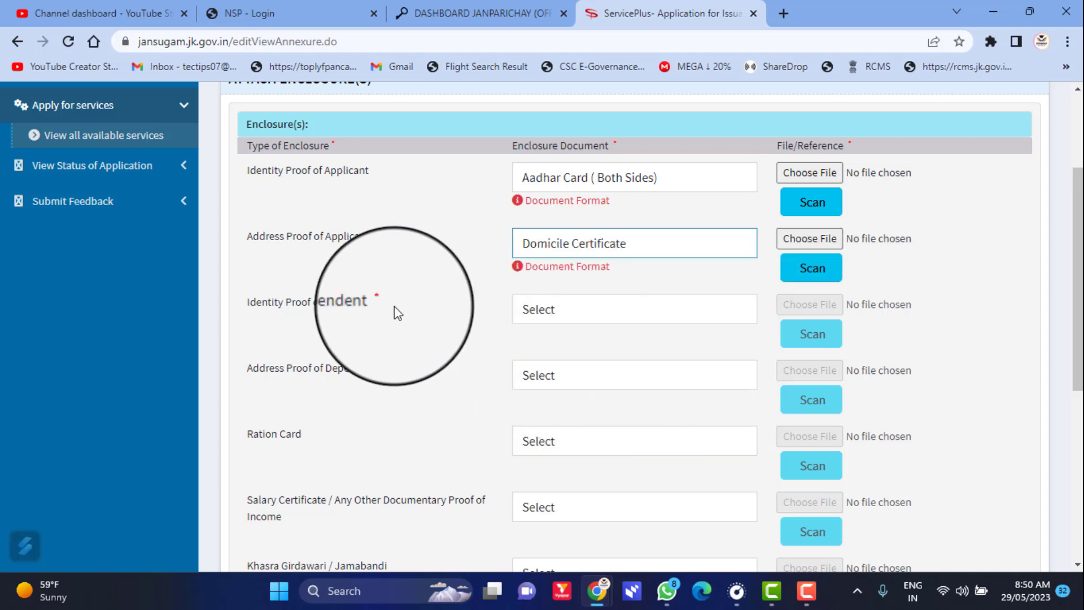
- Set dependent's proofs to Aadhar Card and Domicile Certificate, plus Ration Card (Inner & Outer Both)
click(563, 310)
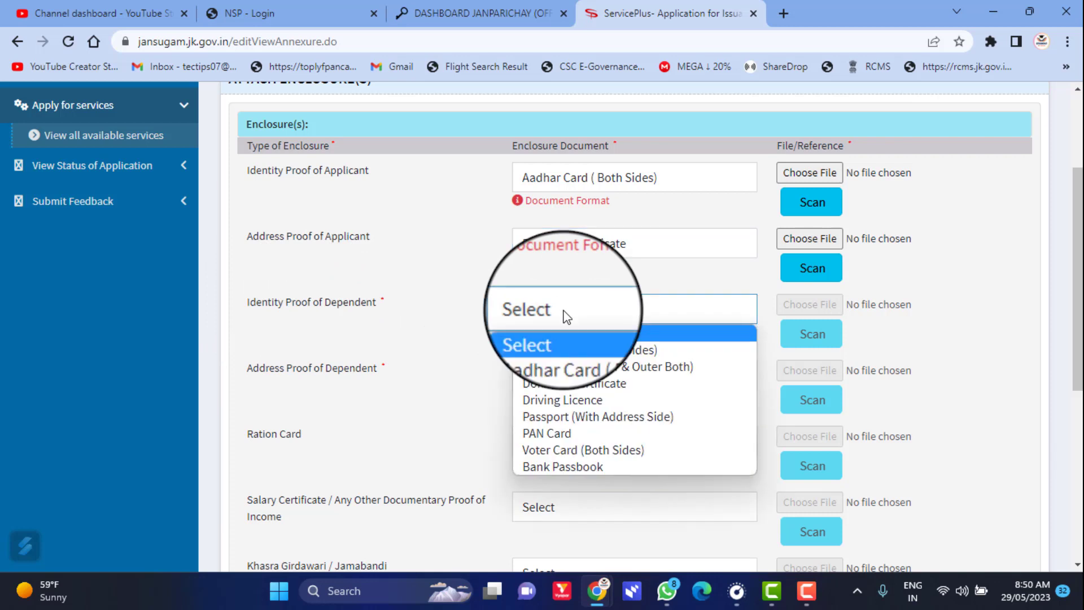
click(578, 350)
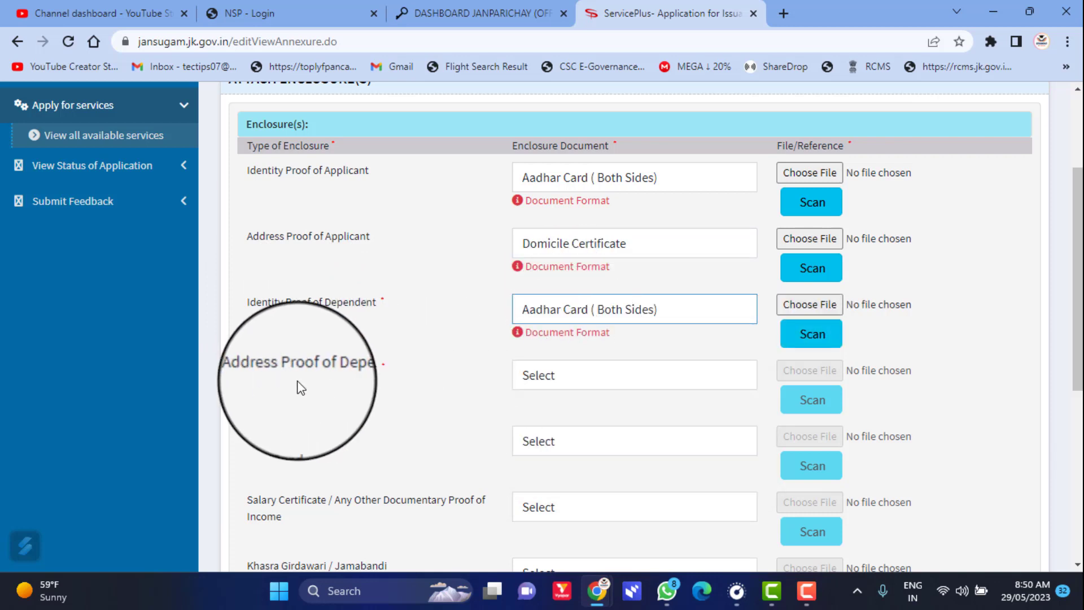
click(559, 376)
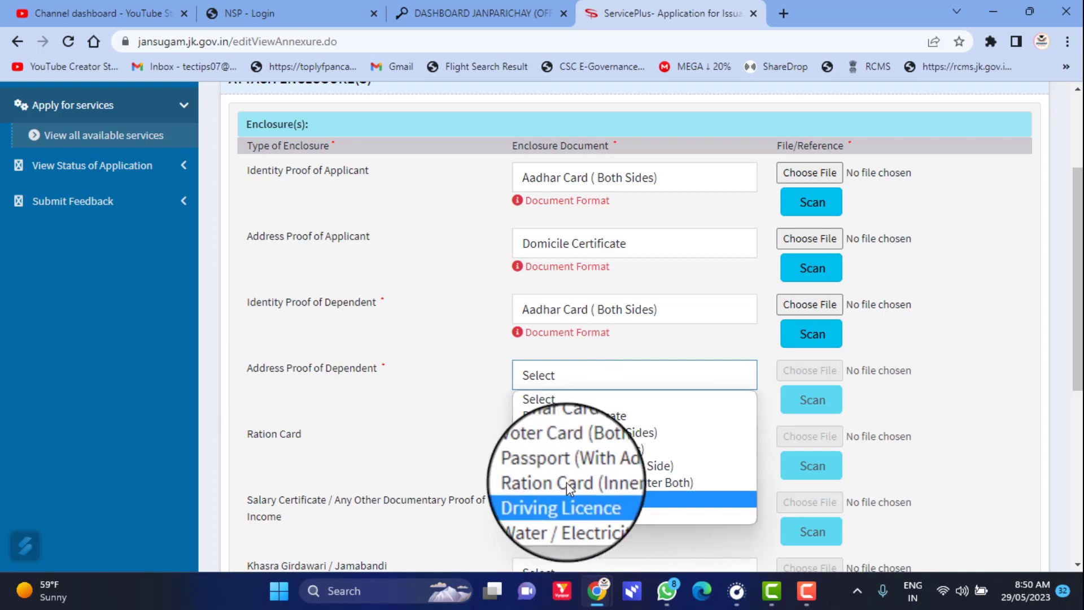
click(585, 414)
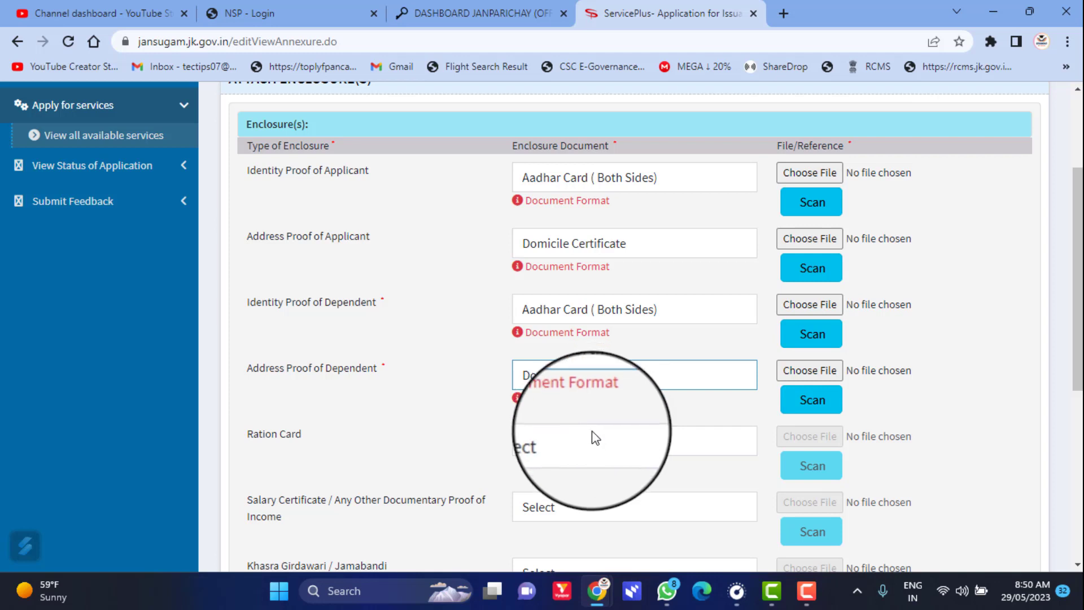
click(591, 439)
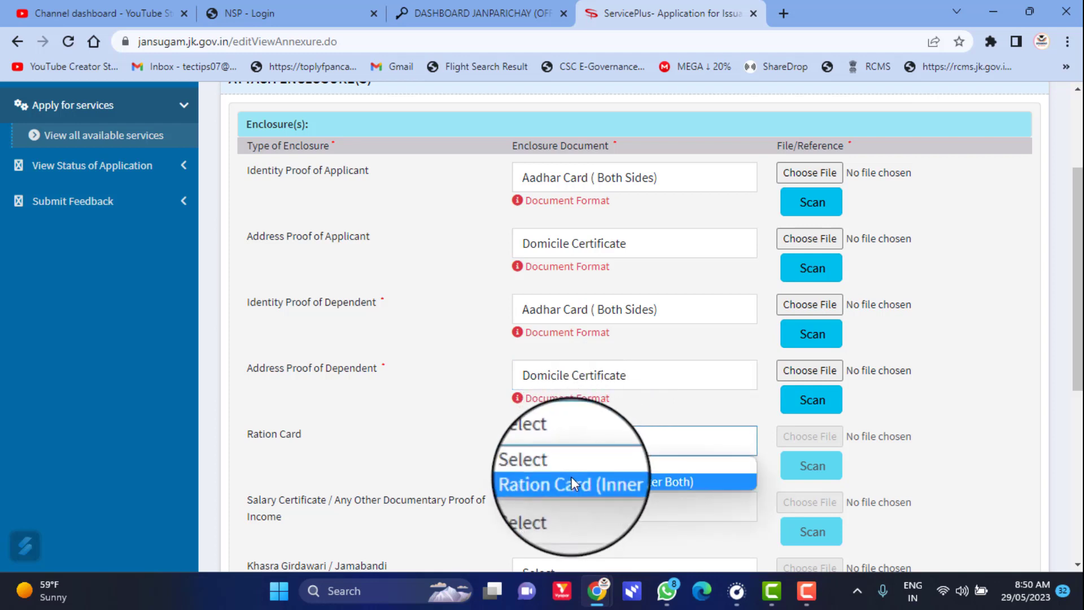
click(571, 479)
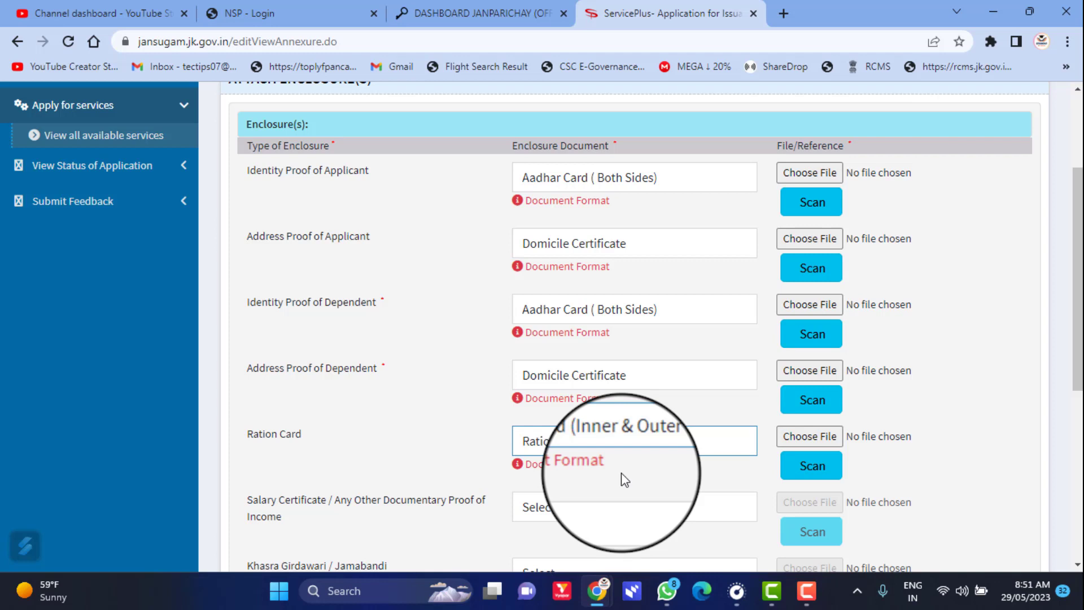
- Set the remaining enclosure rows to Salary Certificate, Khasra Girdawari / Jamabandi and Other
scroll(621, 473, down, 3)
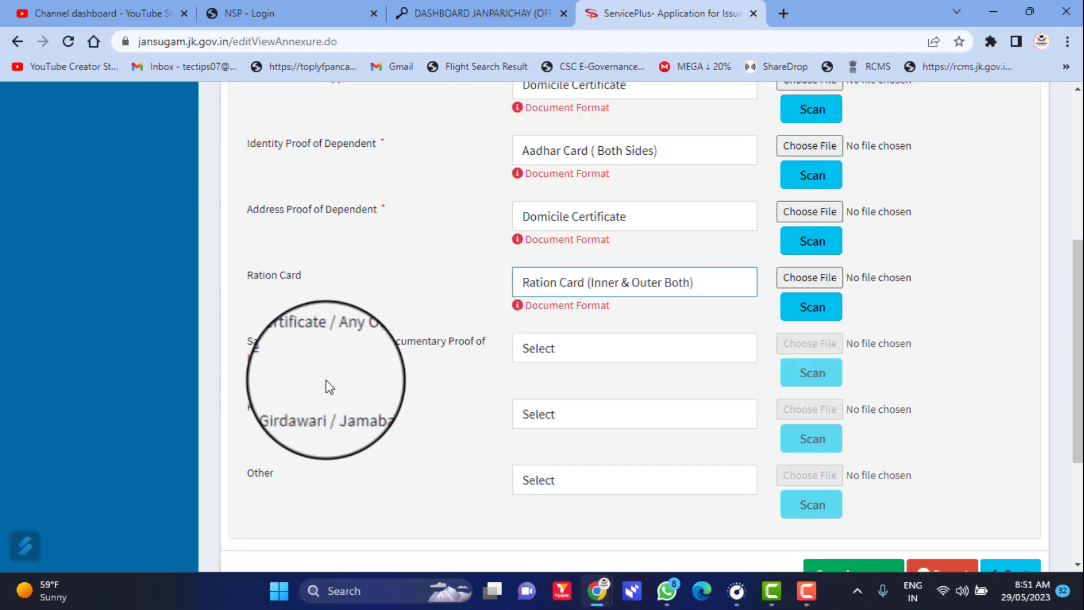
click(549, 350)
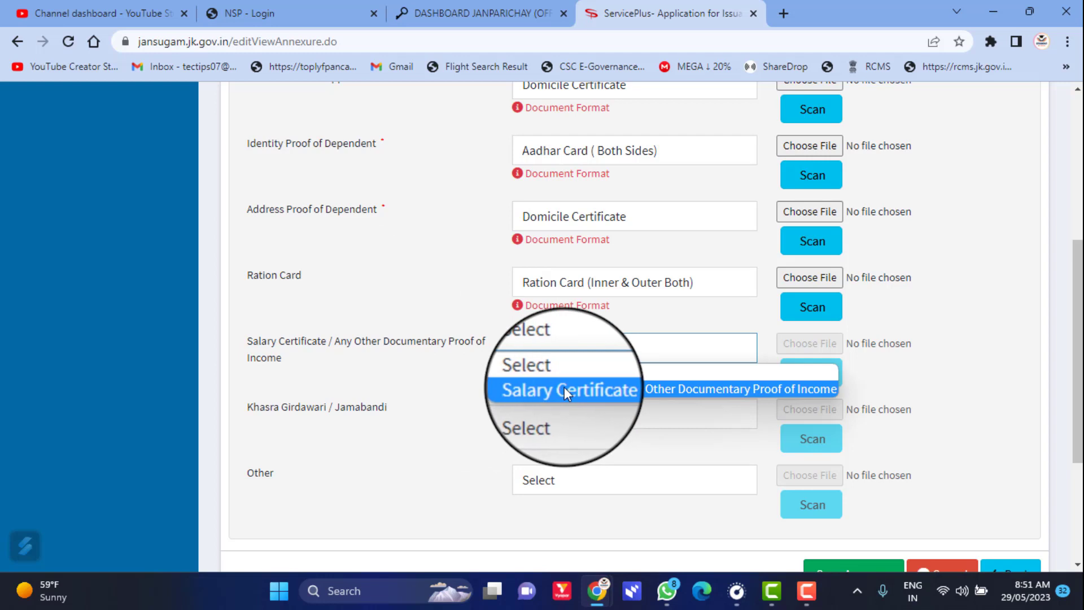
click(564, 387)
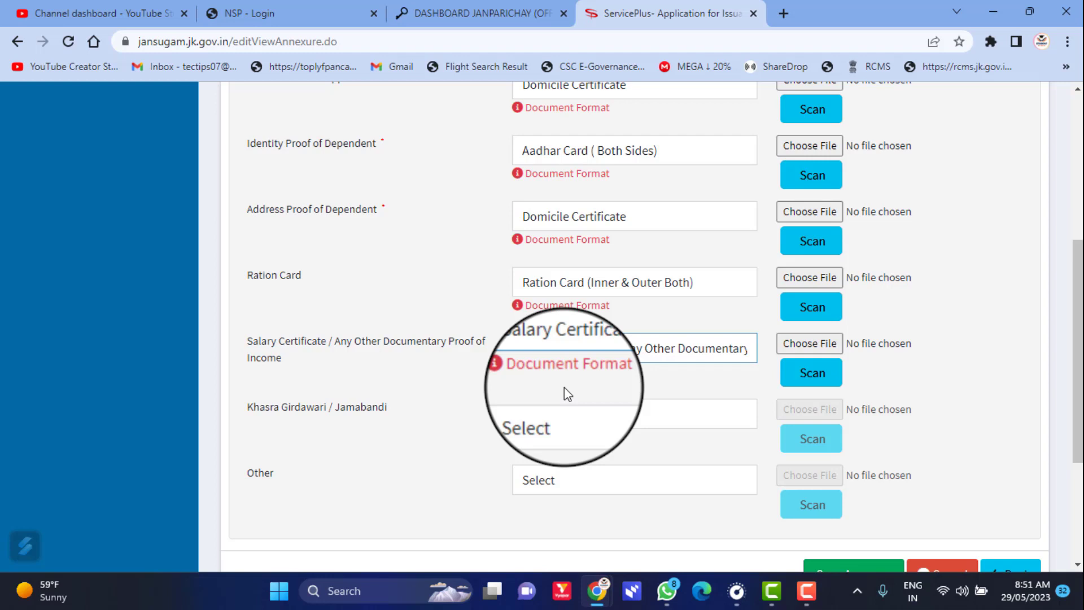
click(581, 414)
click(571, 446)
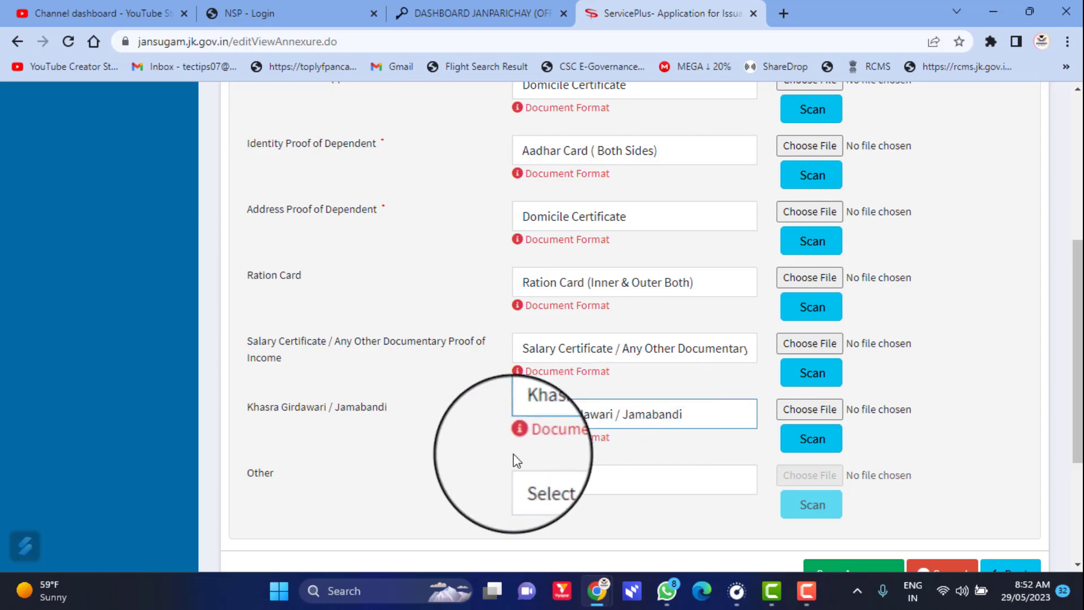
click(517, 480)
click(553, 520)
click(553, 520)
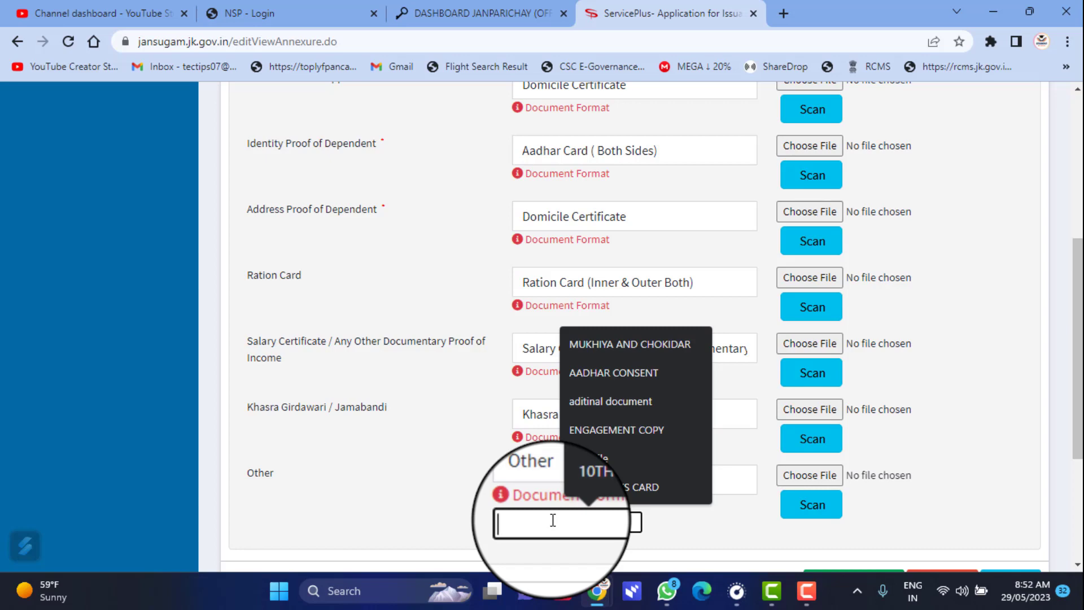
scroll(553, 520, down, 3)
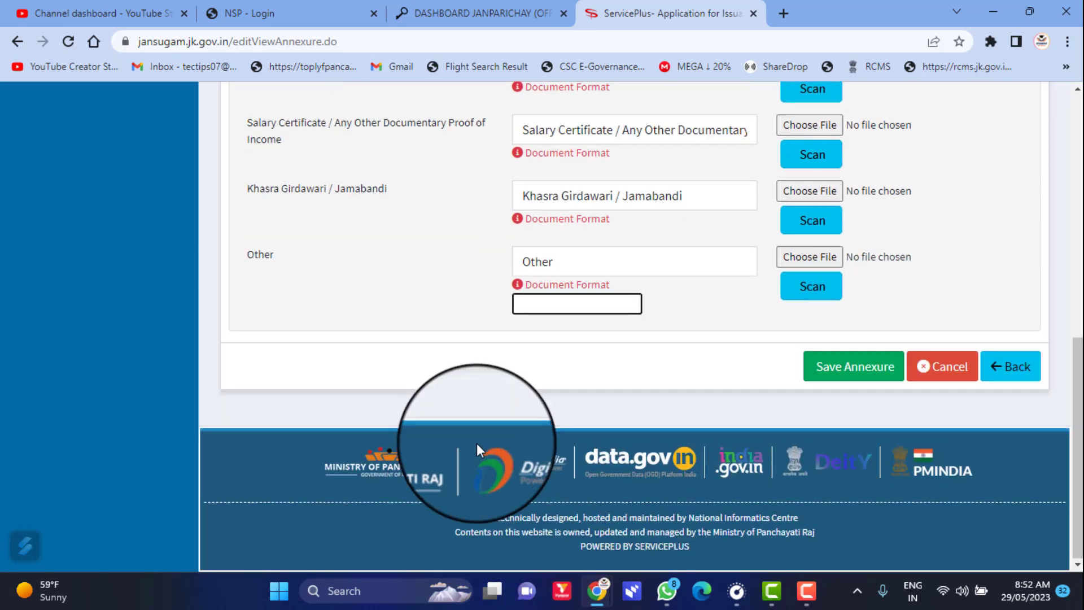
- Save the selected annexures to the application
click(831, 381)
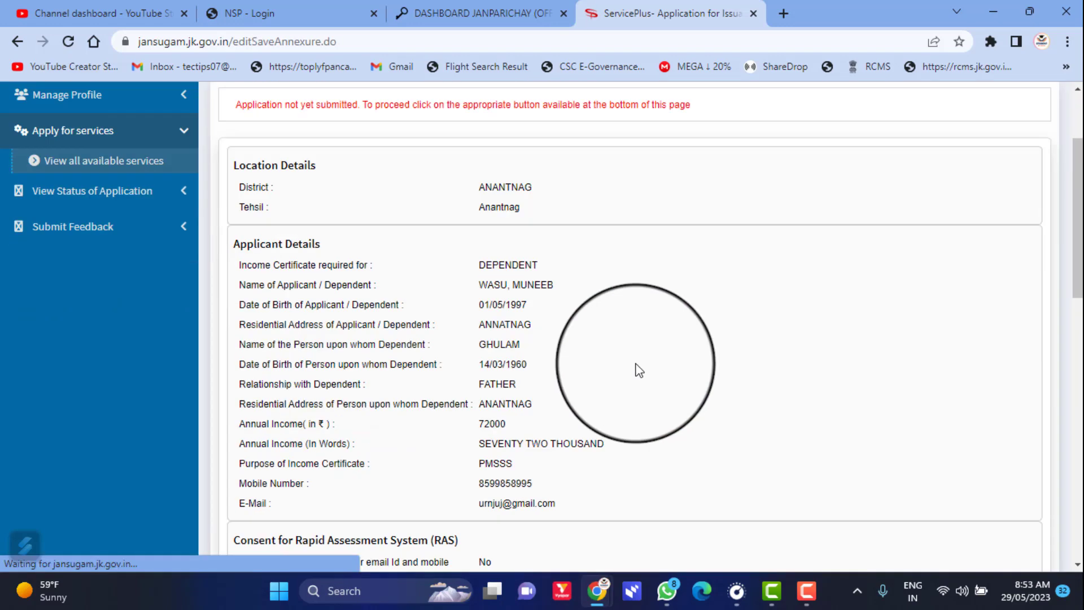
scroll(605, 364, down, 15)
scroll(604, 363, up, 7)
scroll(609, 363, up, 8)
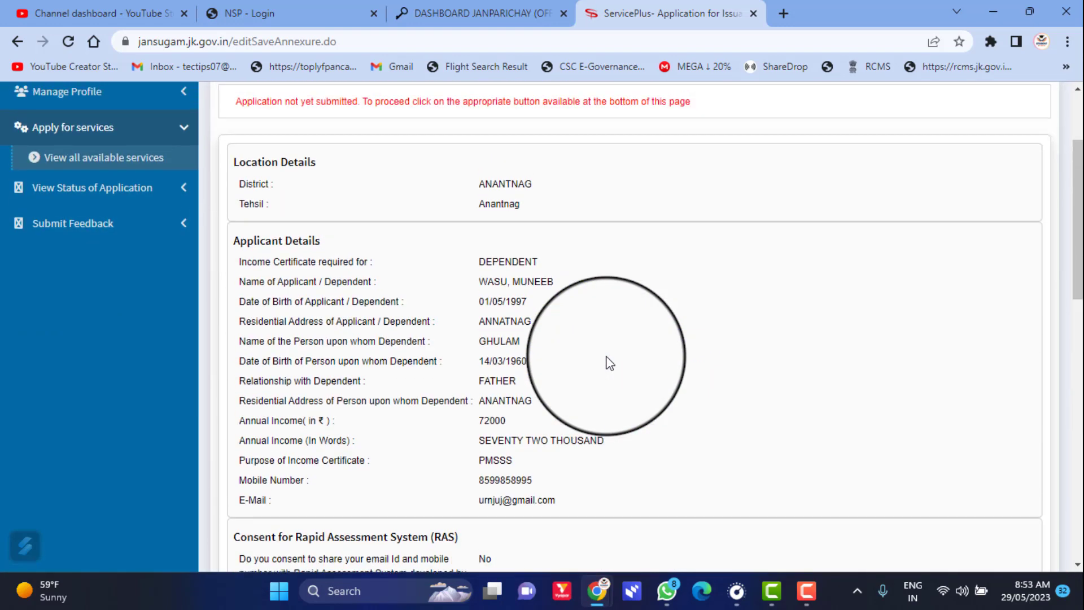
scroll(610, 363, down, 9)
scroll(609, 363, down, 1)
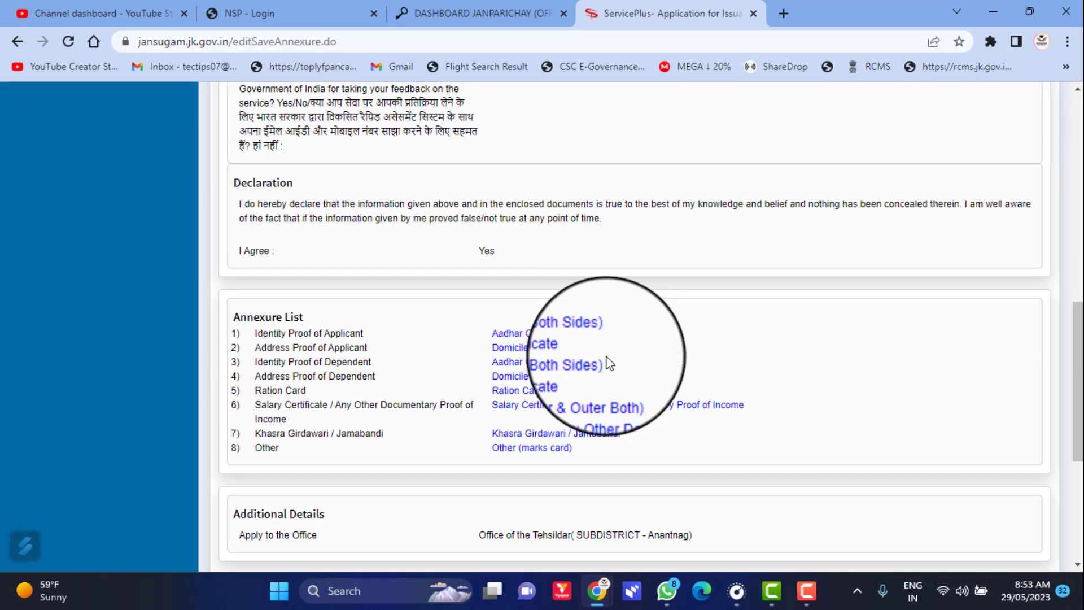
- Preview the attached Aadhar Card document from the Annexure List, then close it
click(536, 338)
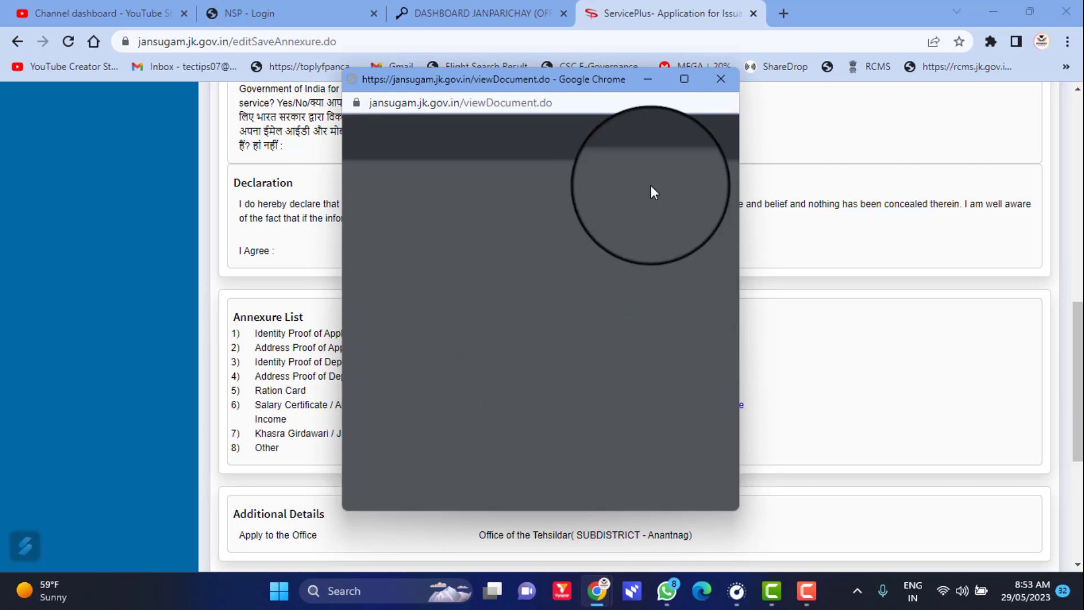
scroll(543, 370, up, 5)
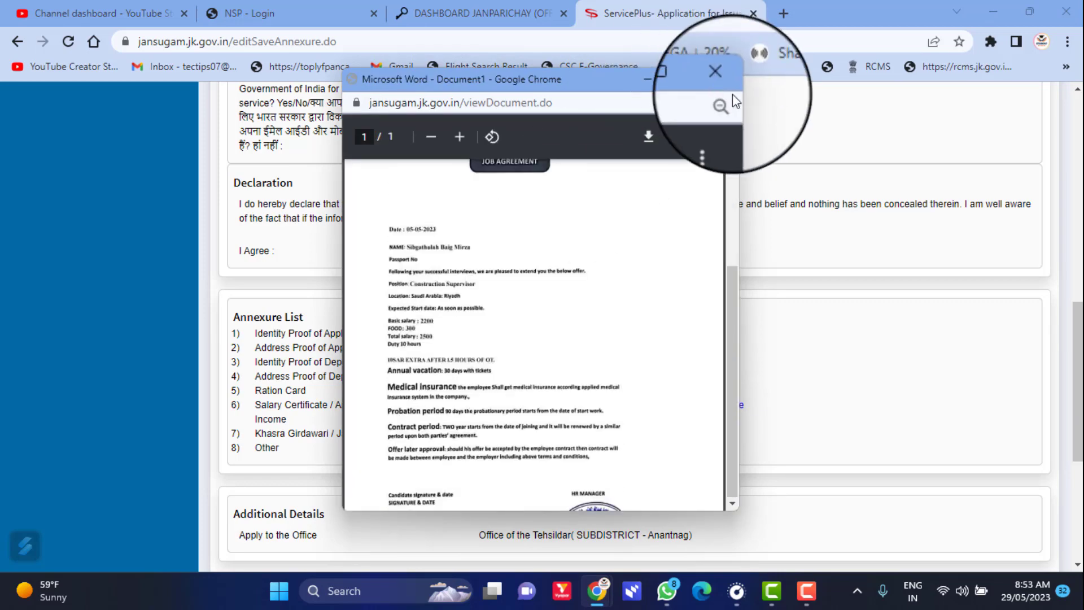
click(720, 79)
scroll(667, 298, down, 5)
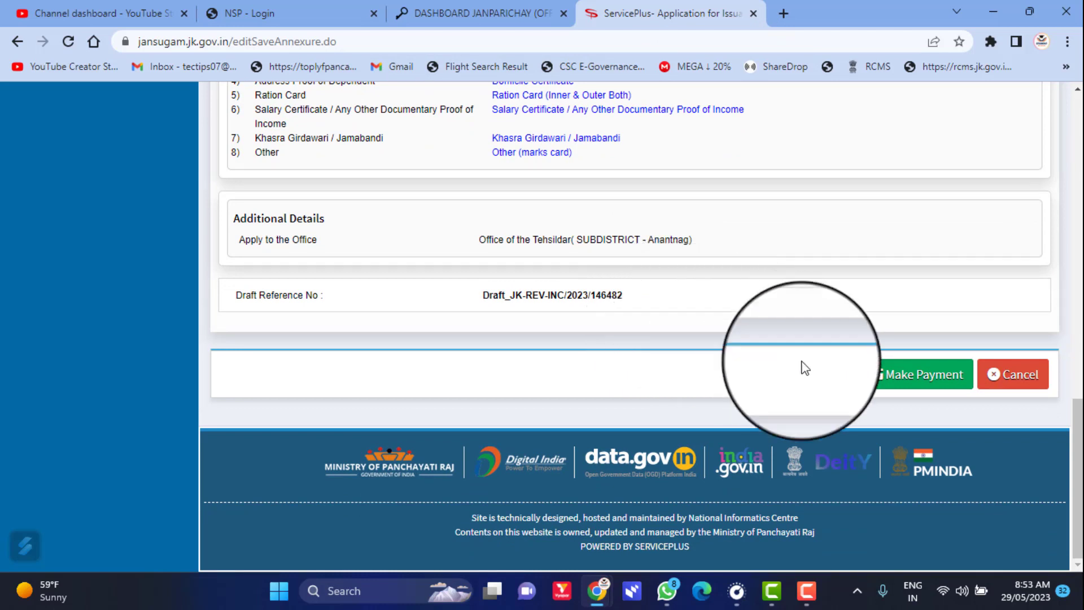
- Review the PayUbizz fee of 20.0 Rs and proceed to pay it online
click(922, 383)
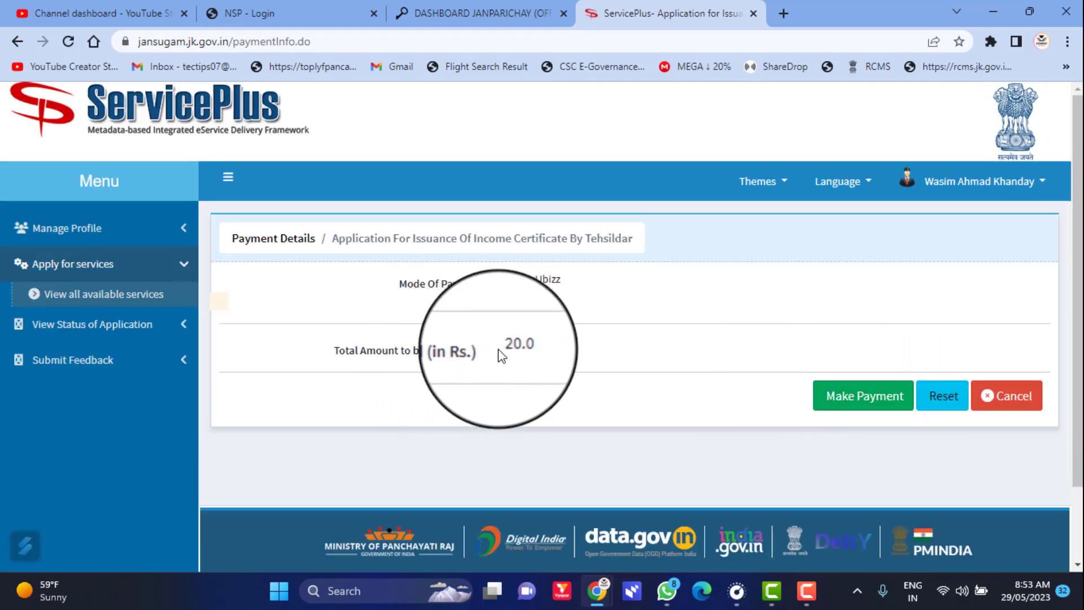
drag(501, 347, 542, 347)
click(849, 400)
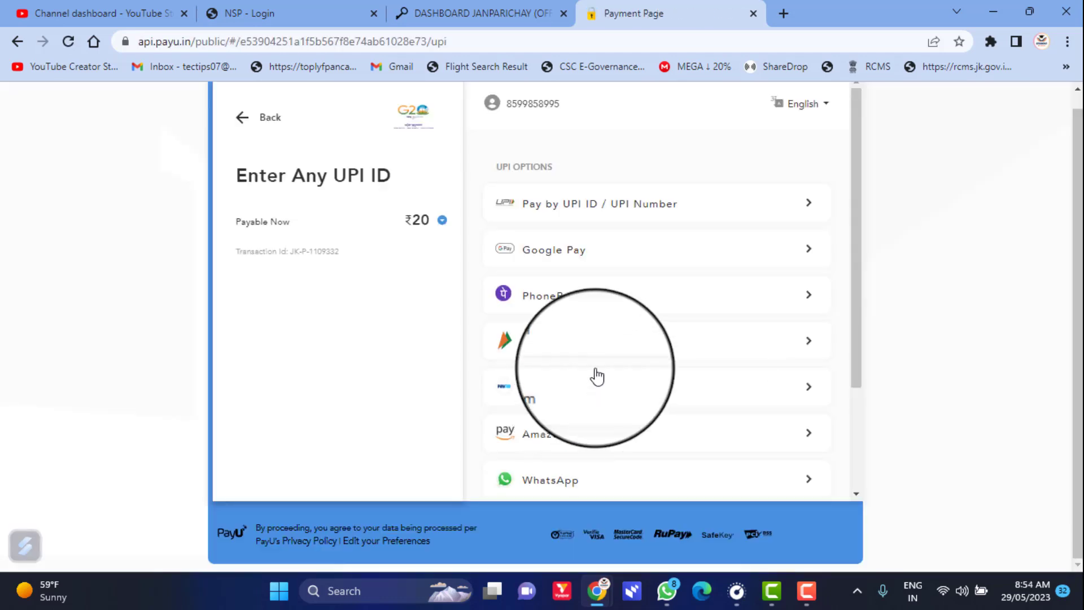
- Select PhonePe under UPI Options to pay the ₹20 fee
click(614, 290)
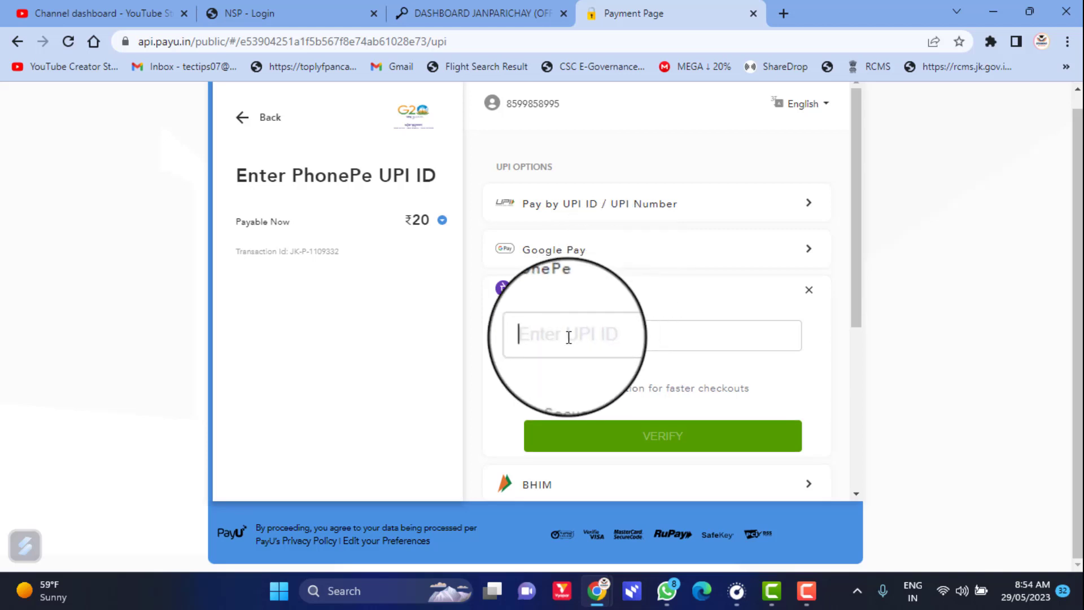